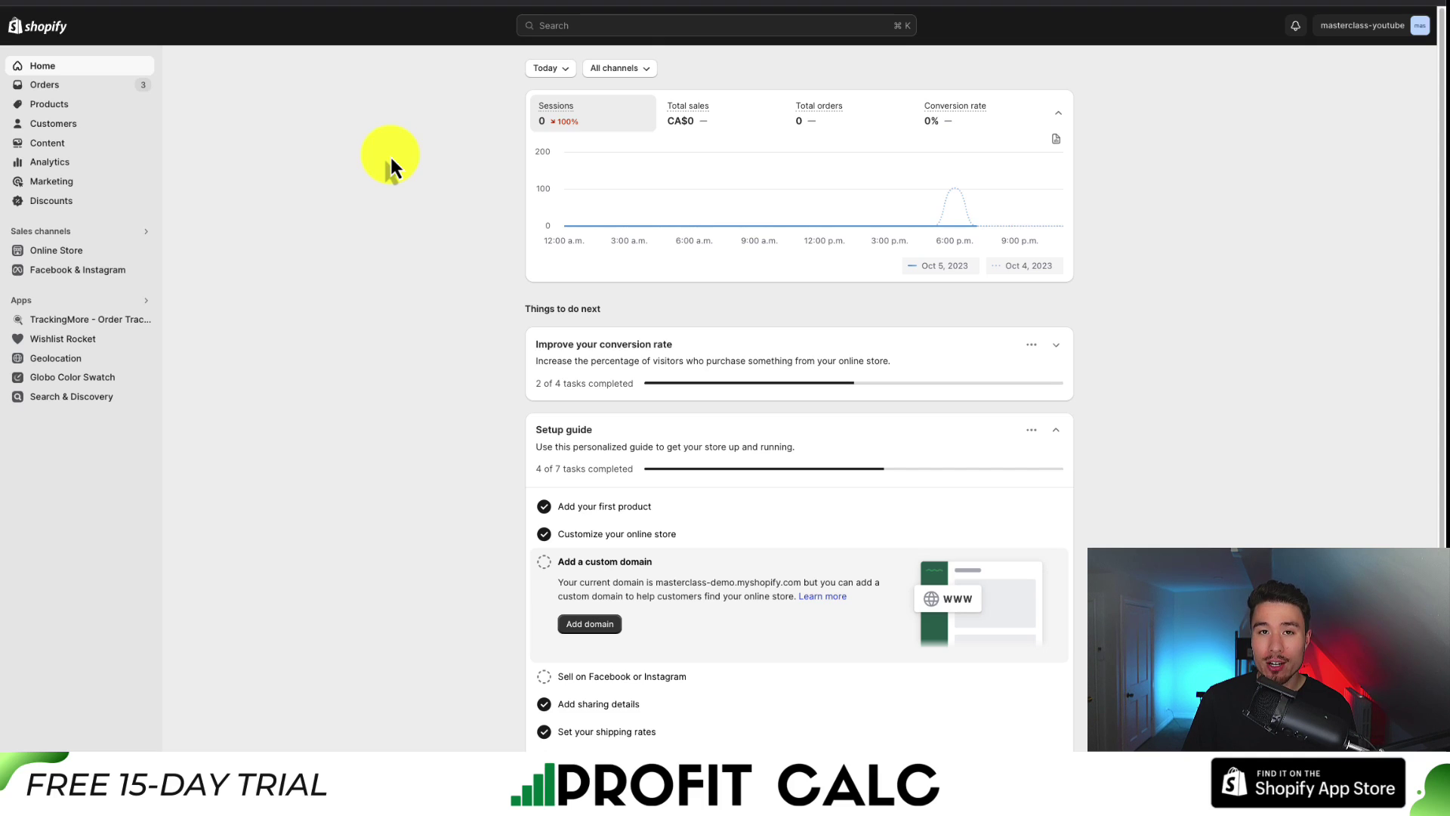
# - Duplicate the Refresh theme as a 'Copy of Refresh' backup, leaving its name unchanged
pyautogui.click(53, 257)
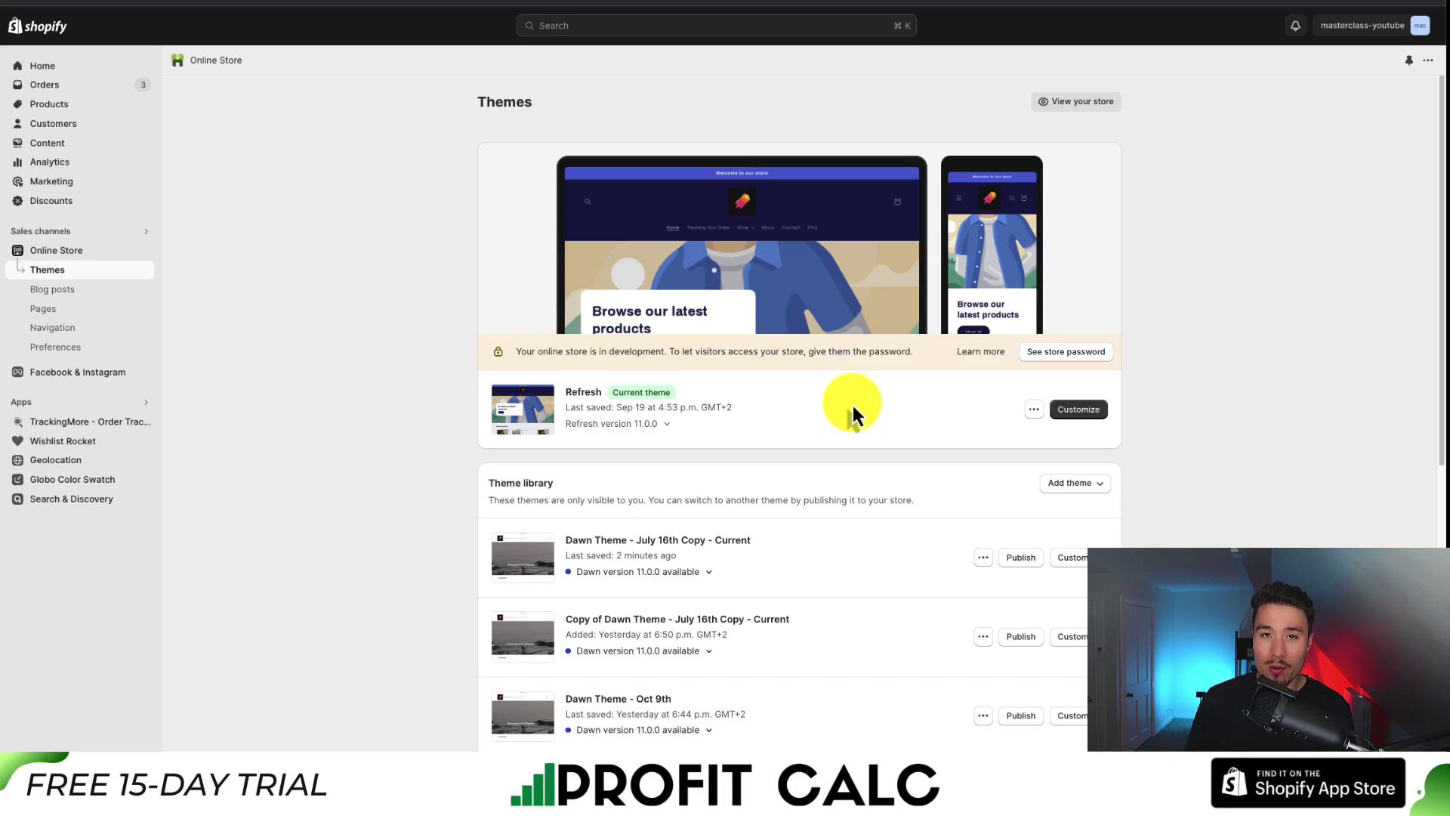
pyautogui.click(1034, 412)
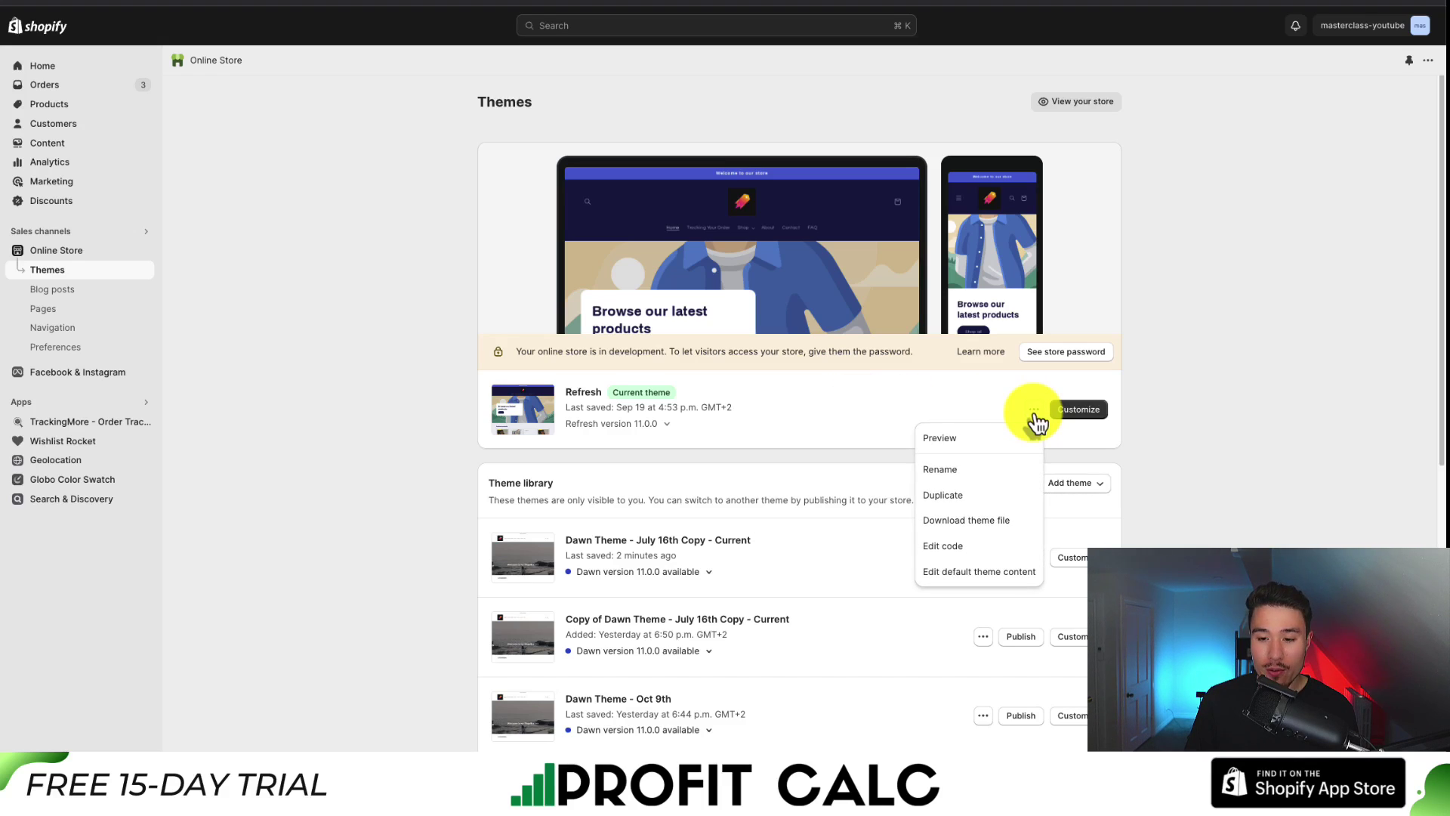
pyautogui.click(982, 495)
pyautogui.scroll(-2, 615, 501)
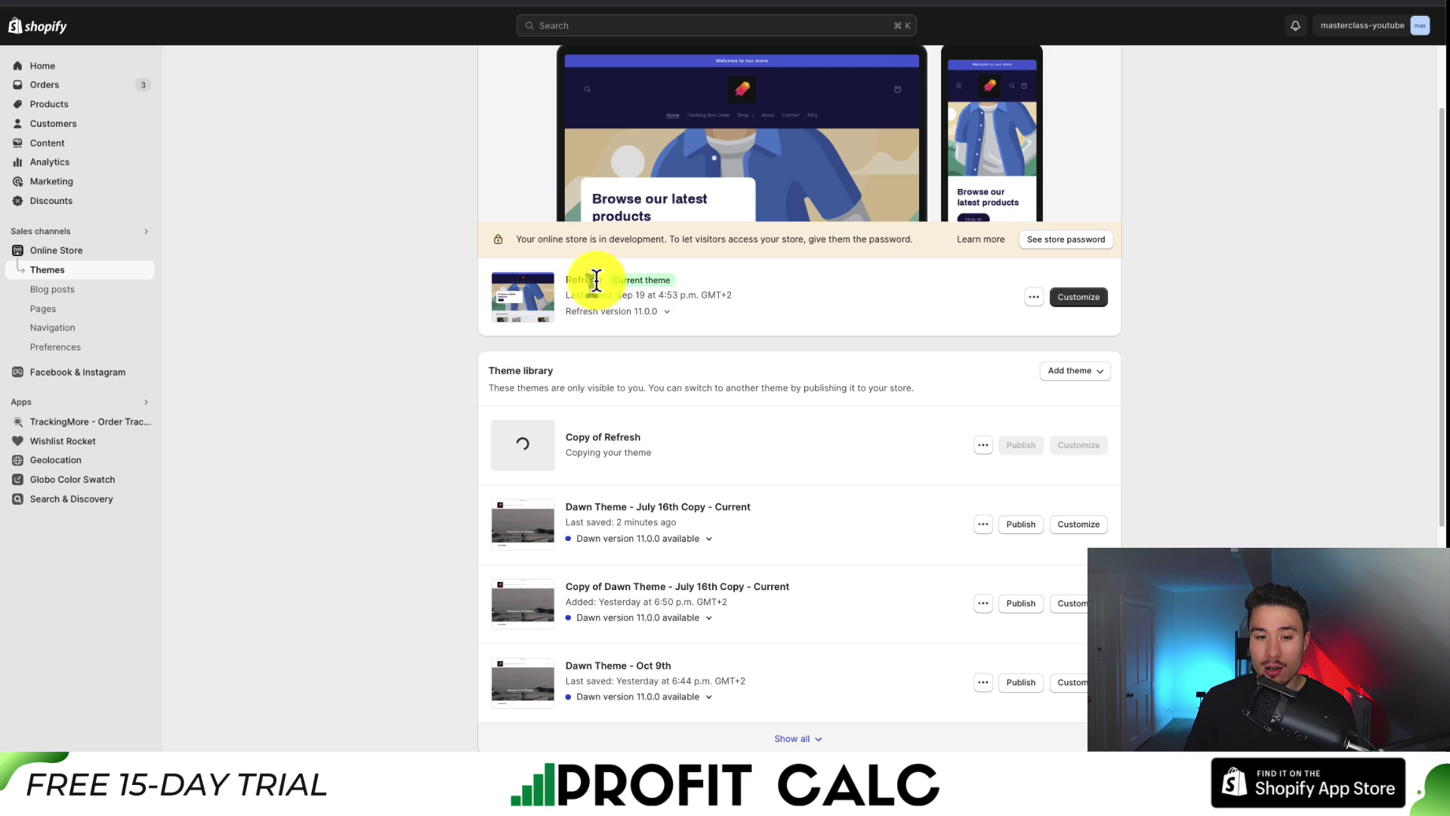
pyautogui.click(983, 445)
pyautogui.click(961, 473)
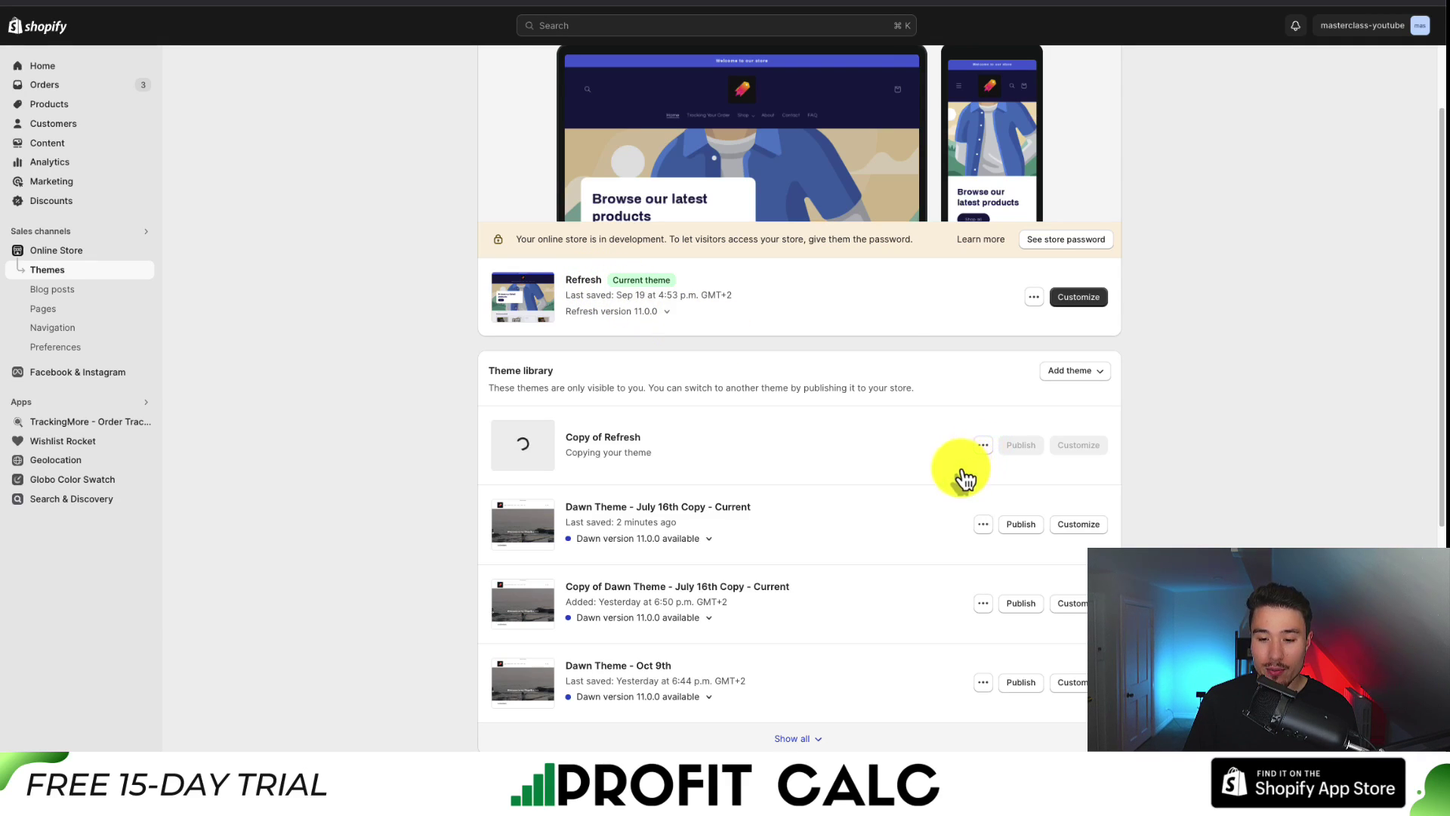
pyautogui.click(913, 355)
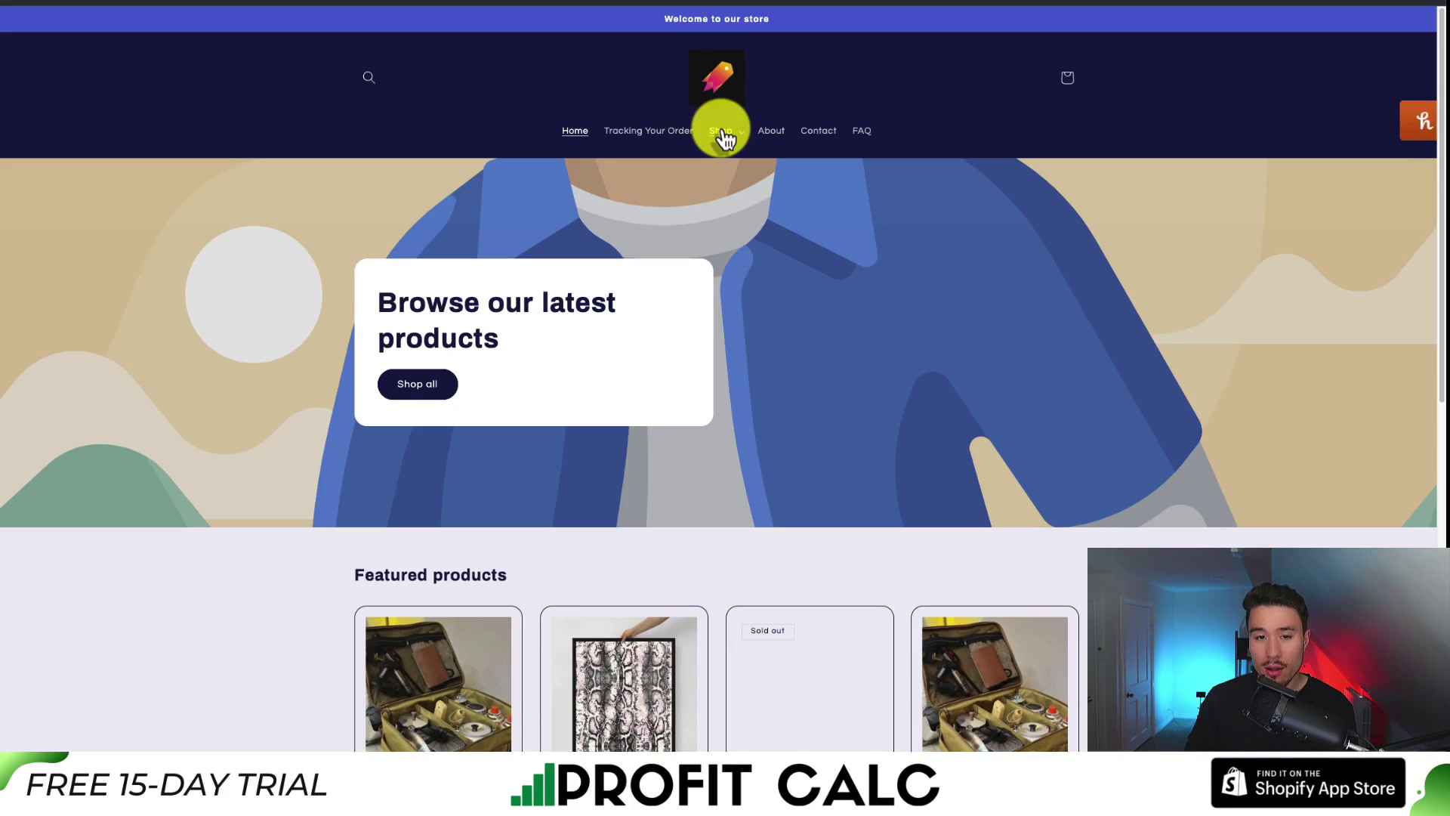
pyautogui.click(370, 80)
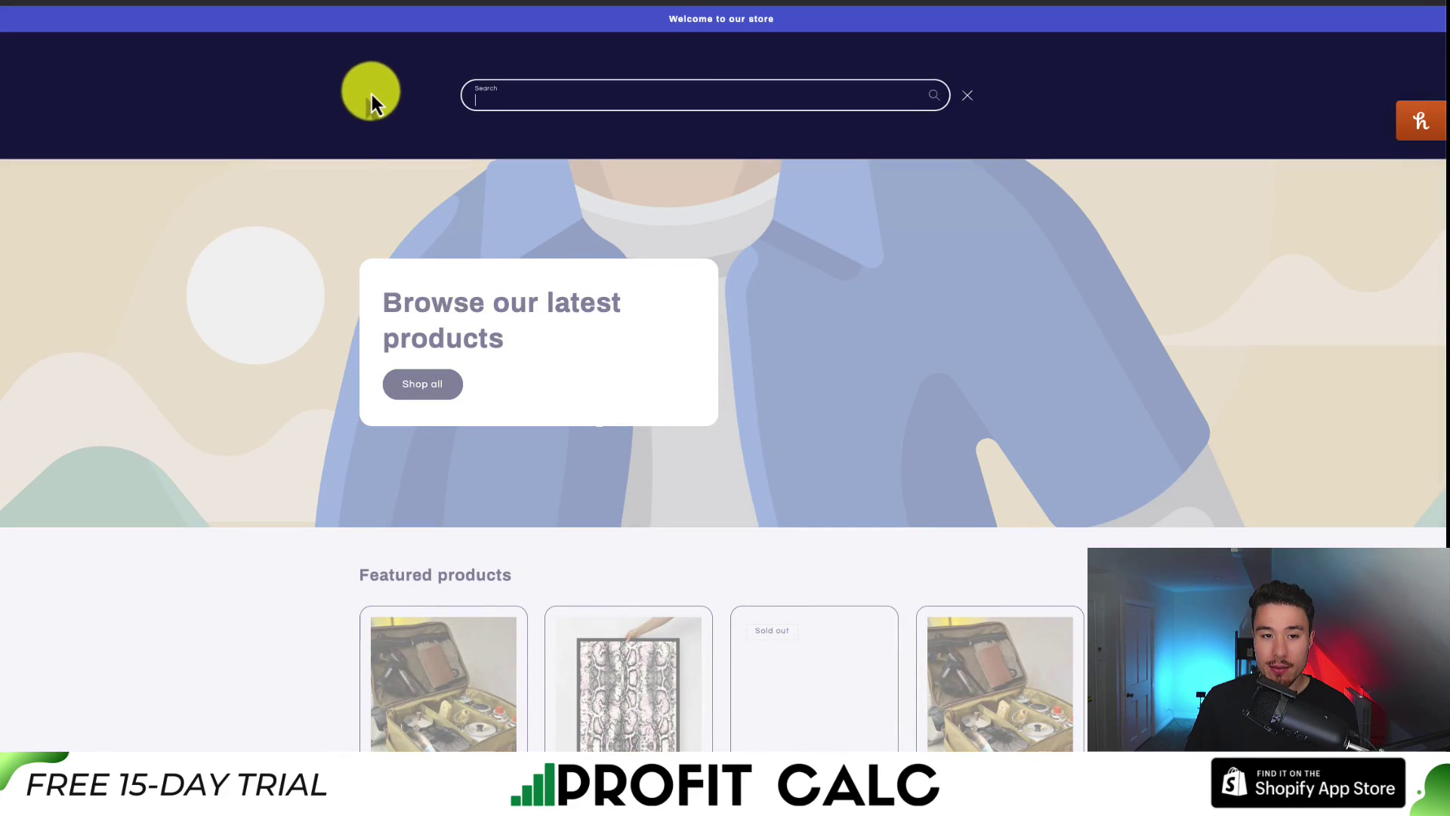
pyautogui.click(966, 96)
pyautogui.press('super+w')
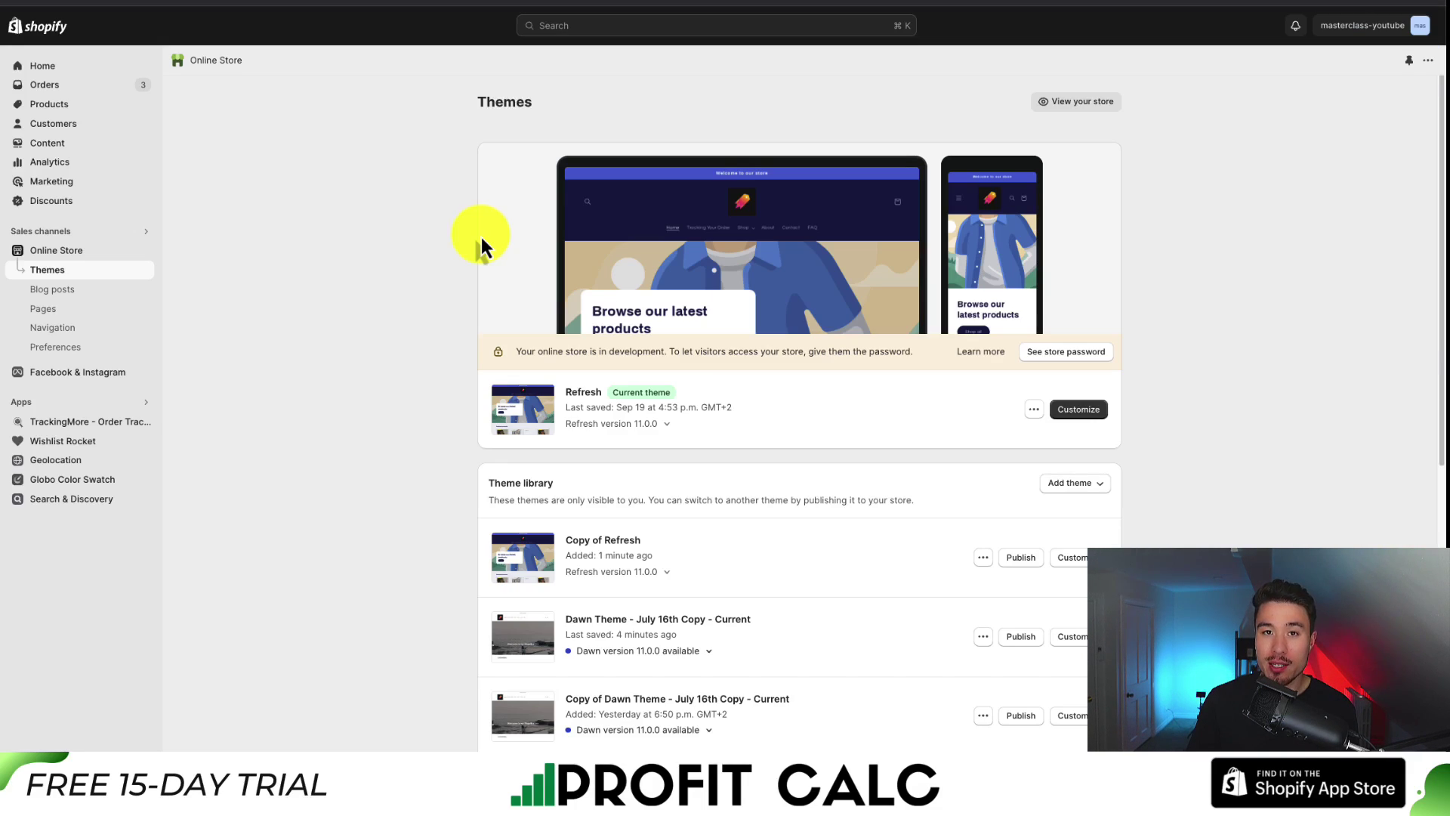
# - Open the Refresh theme's code editor and search its files for base.css
pyautogui.click(1032, 414)
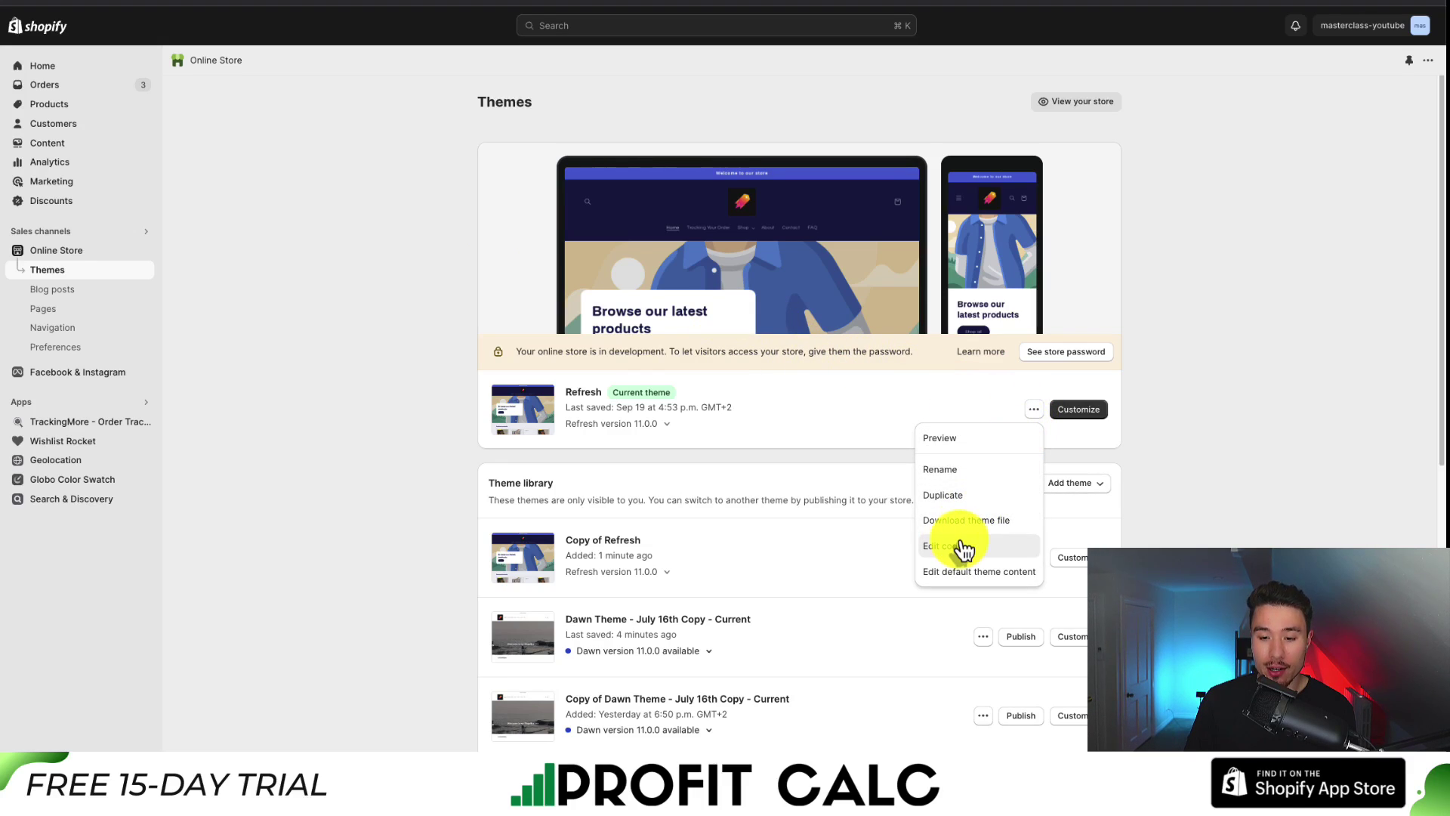
pyautogui.click(965, 547)
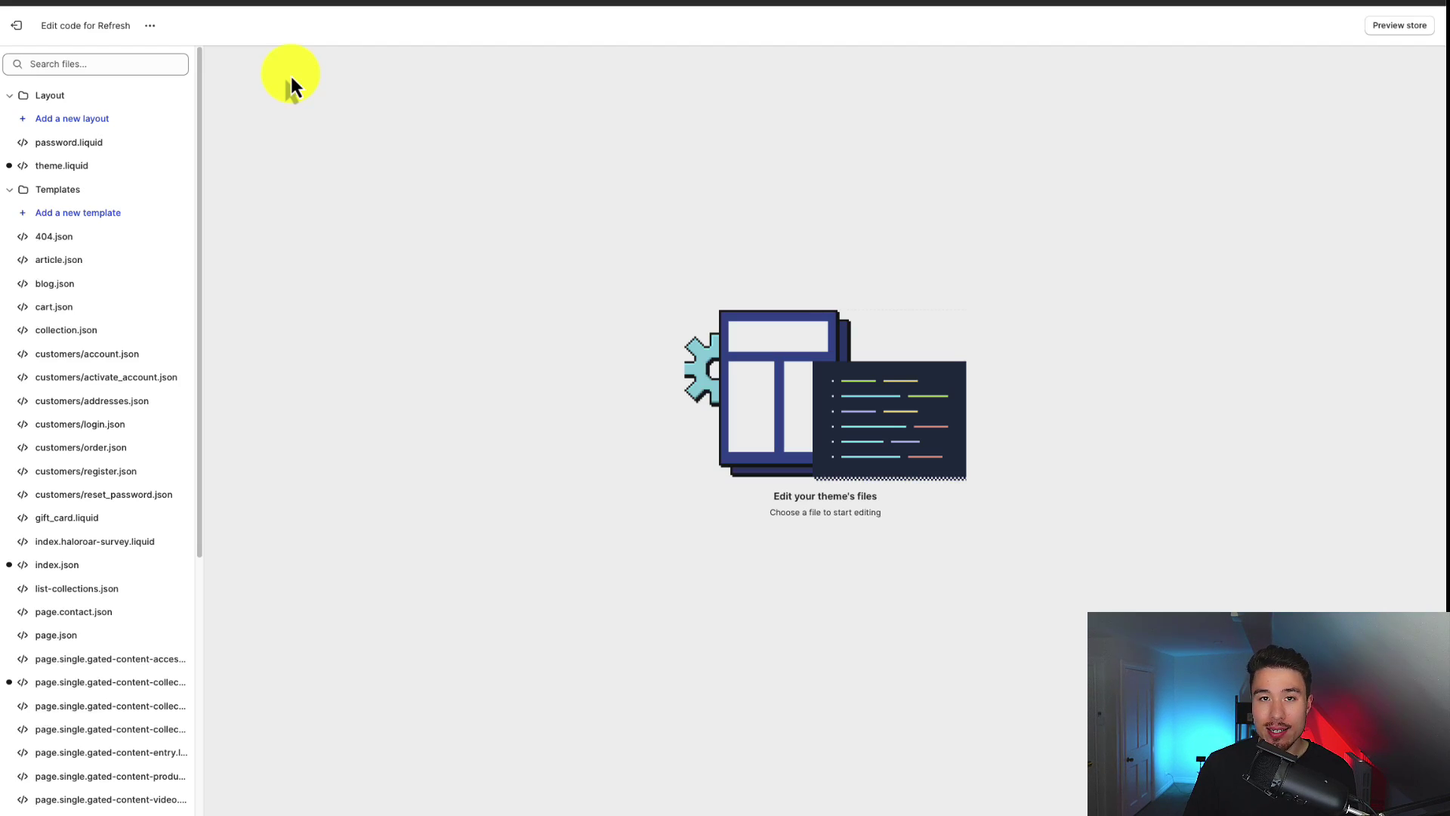
pyautogui.click(116, 68)
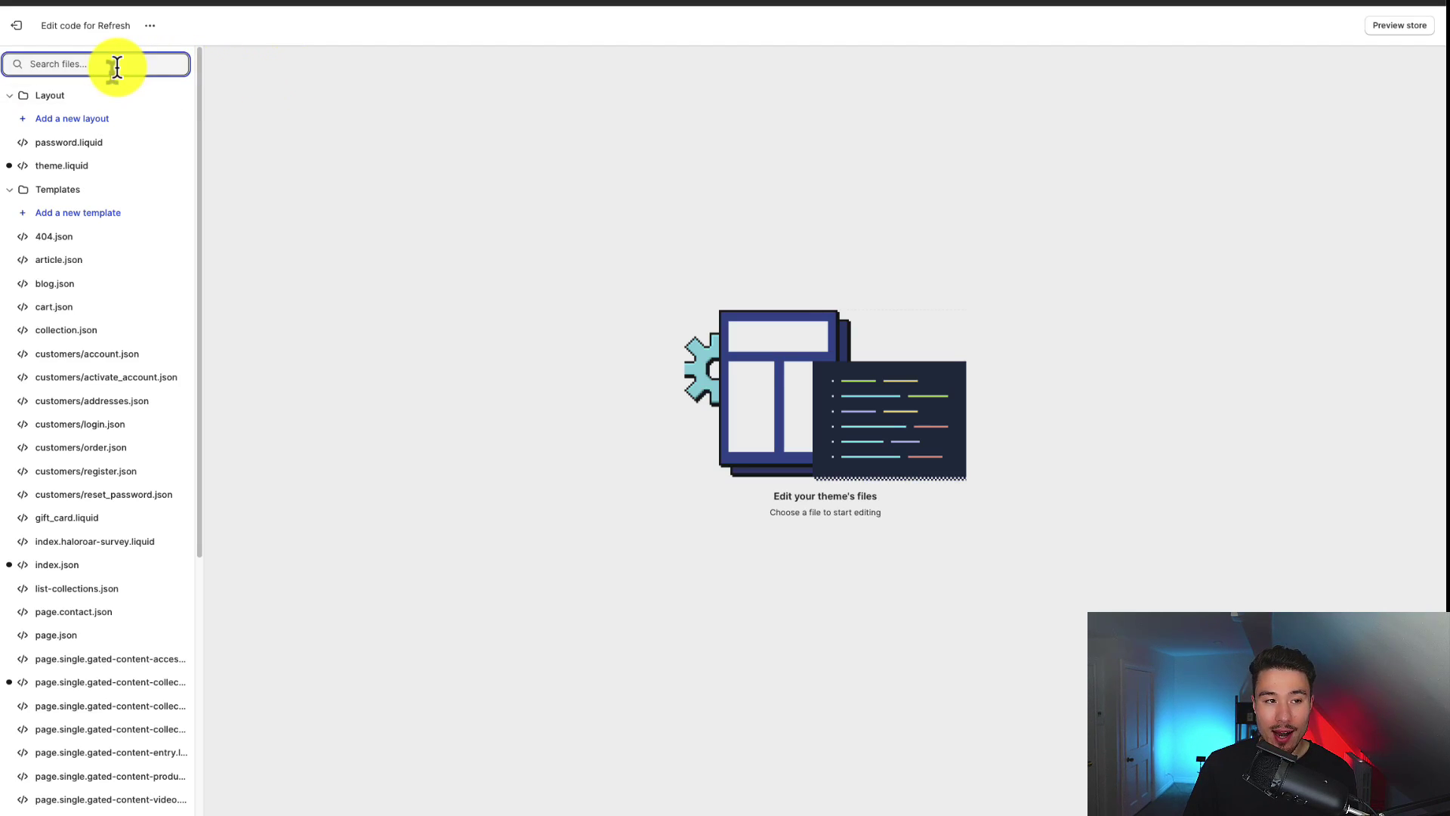
pyautogui.write('b')
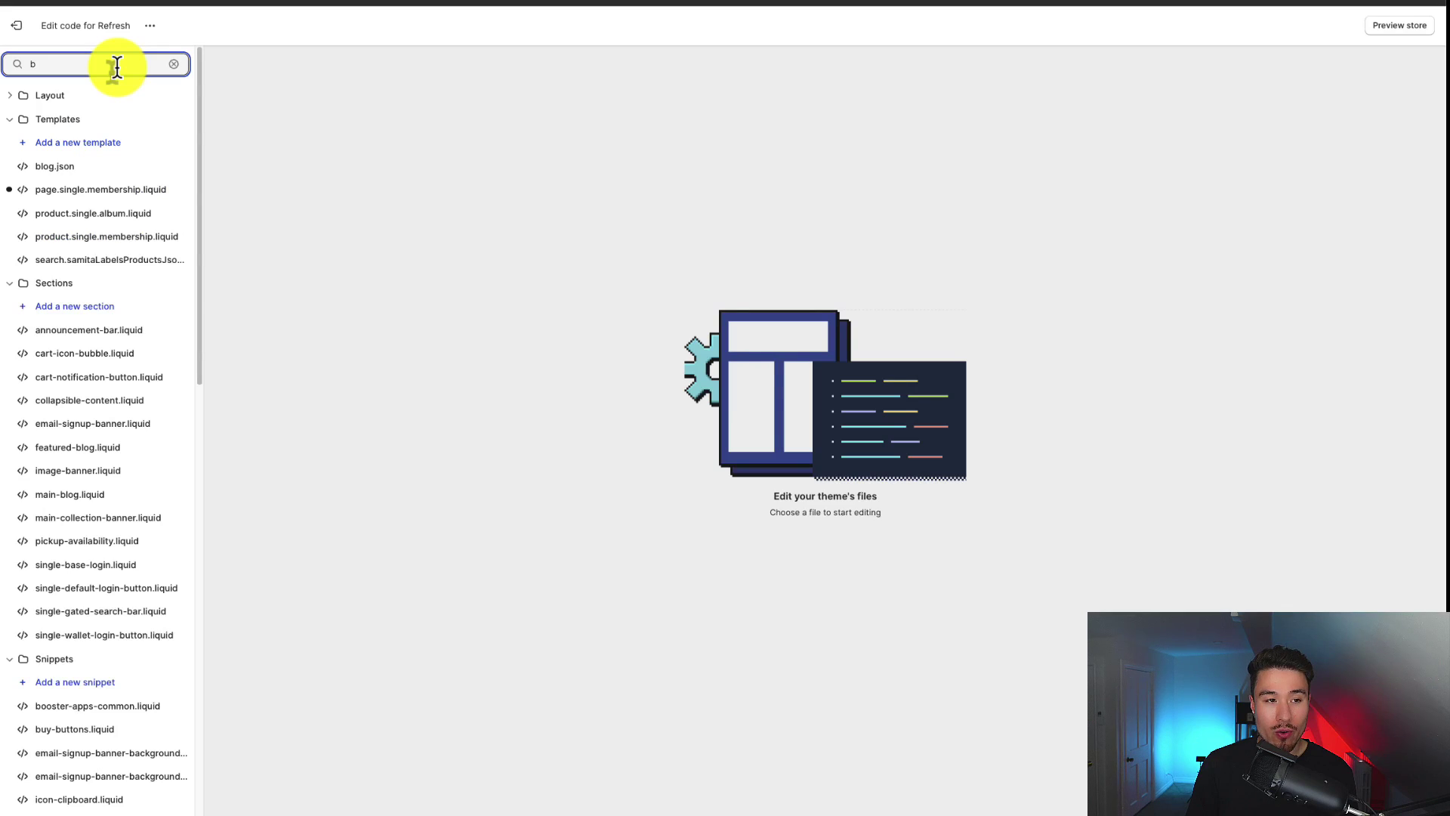
pyautogui.write('ase.css')
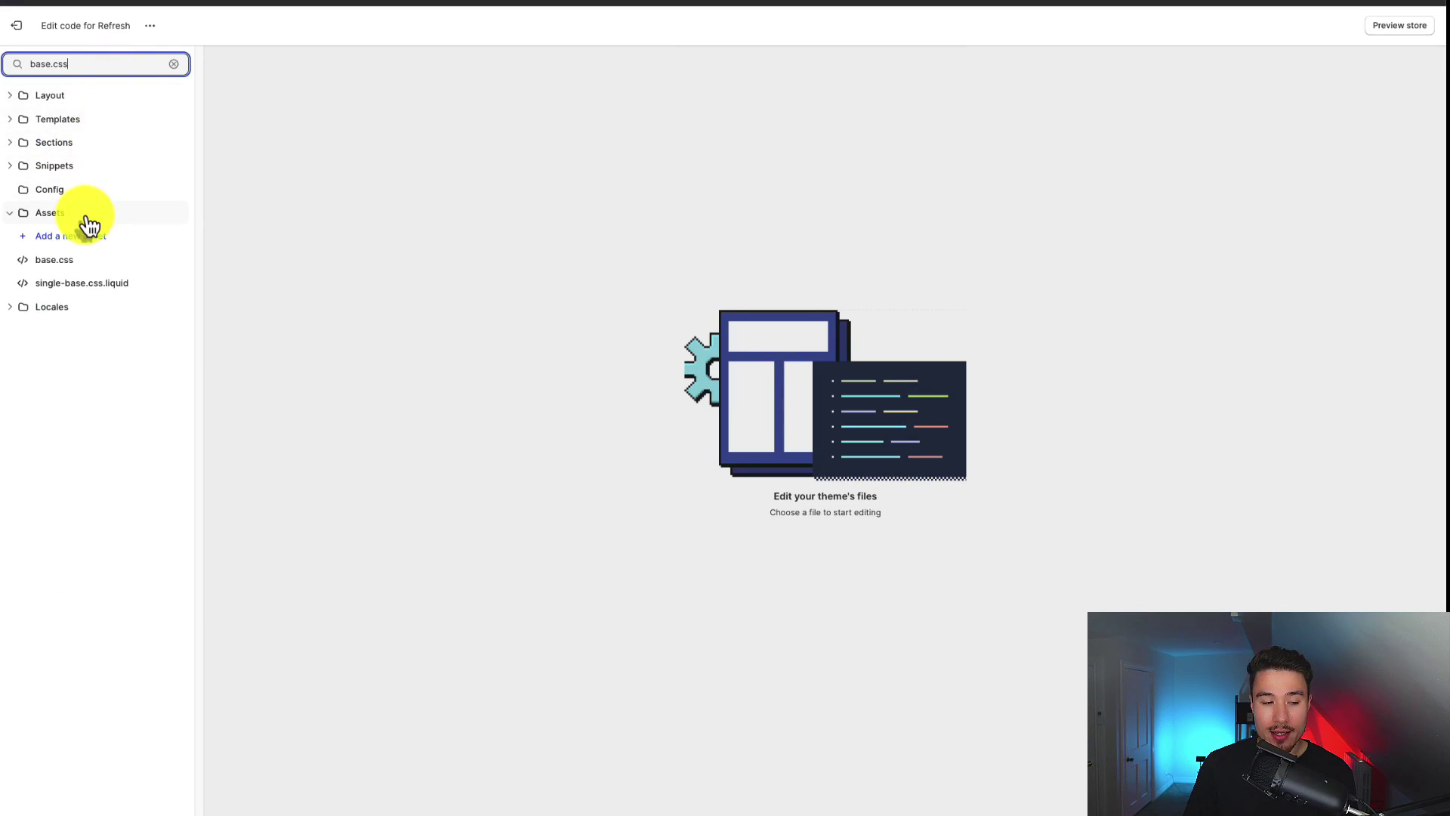
# - Open base.css, add a blank line after its last rule, and zoom the page in
pyautogui.click(56, 262)
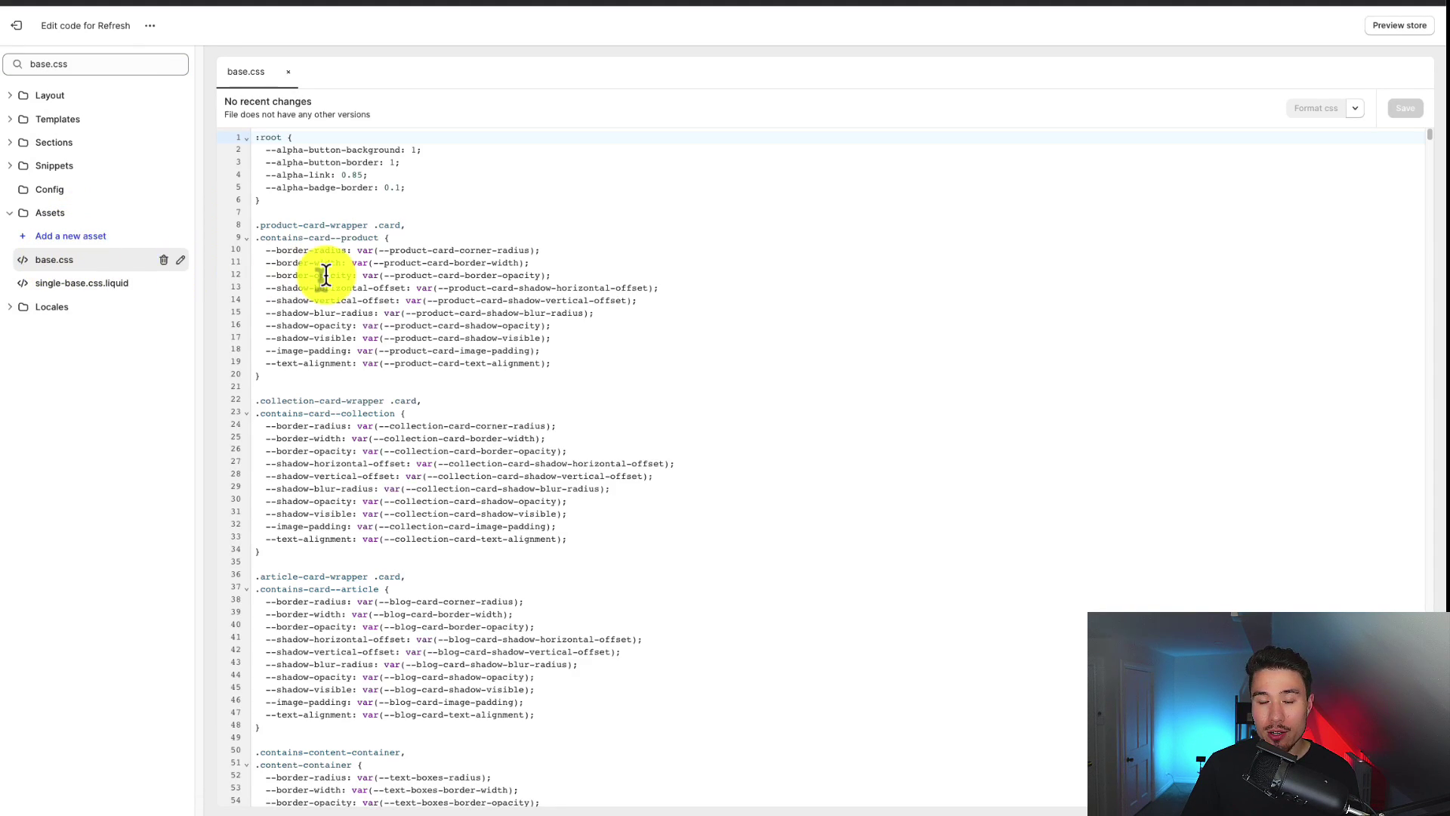
pyautogui.moveTo(1428, 136); pyautogui.dragTo(1369, 557)
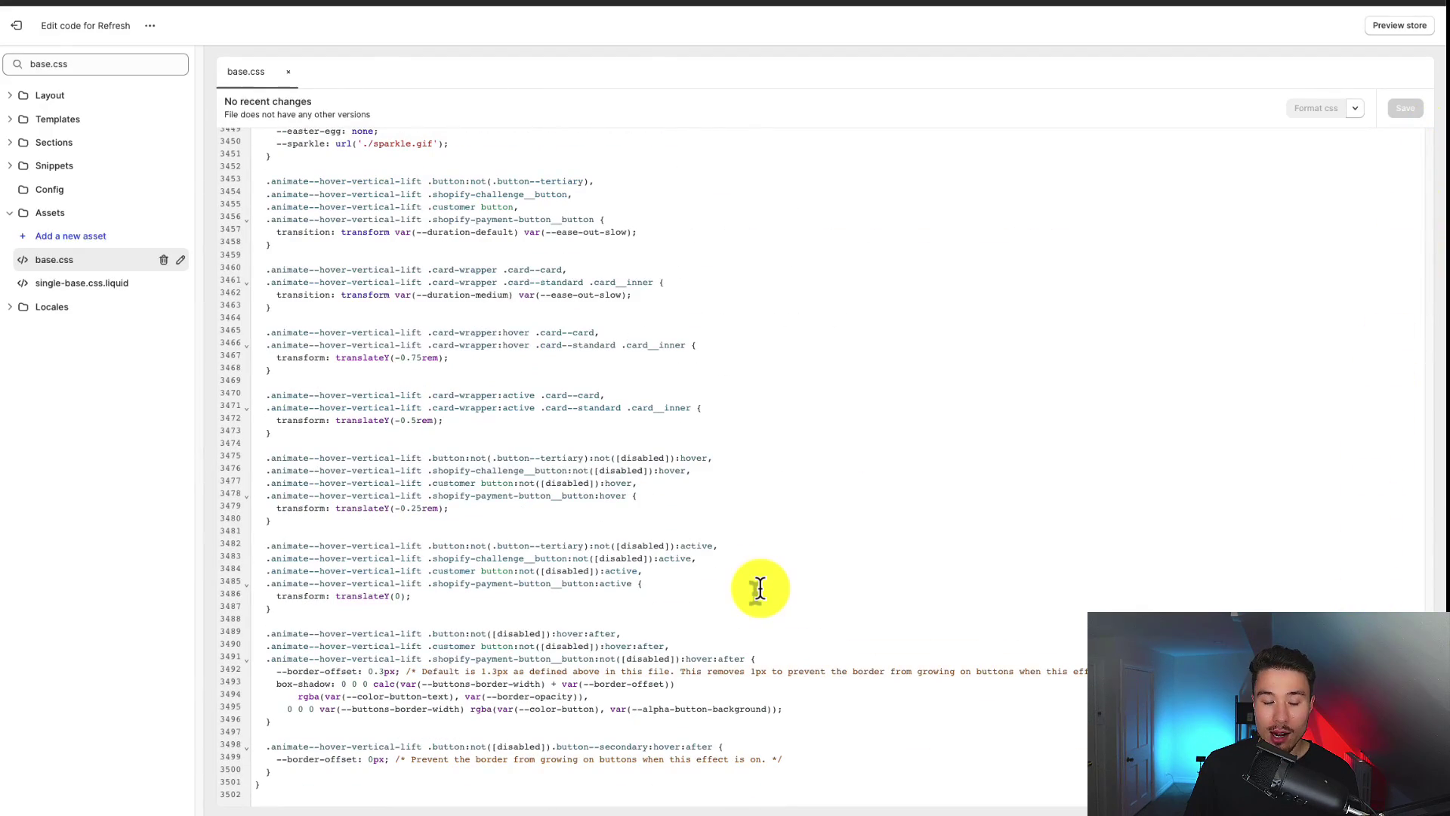
pyautogui.click(310, 781)
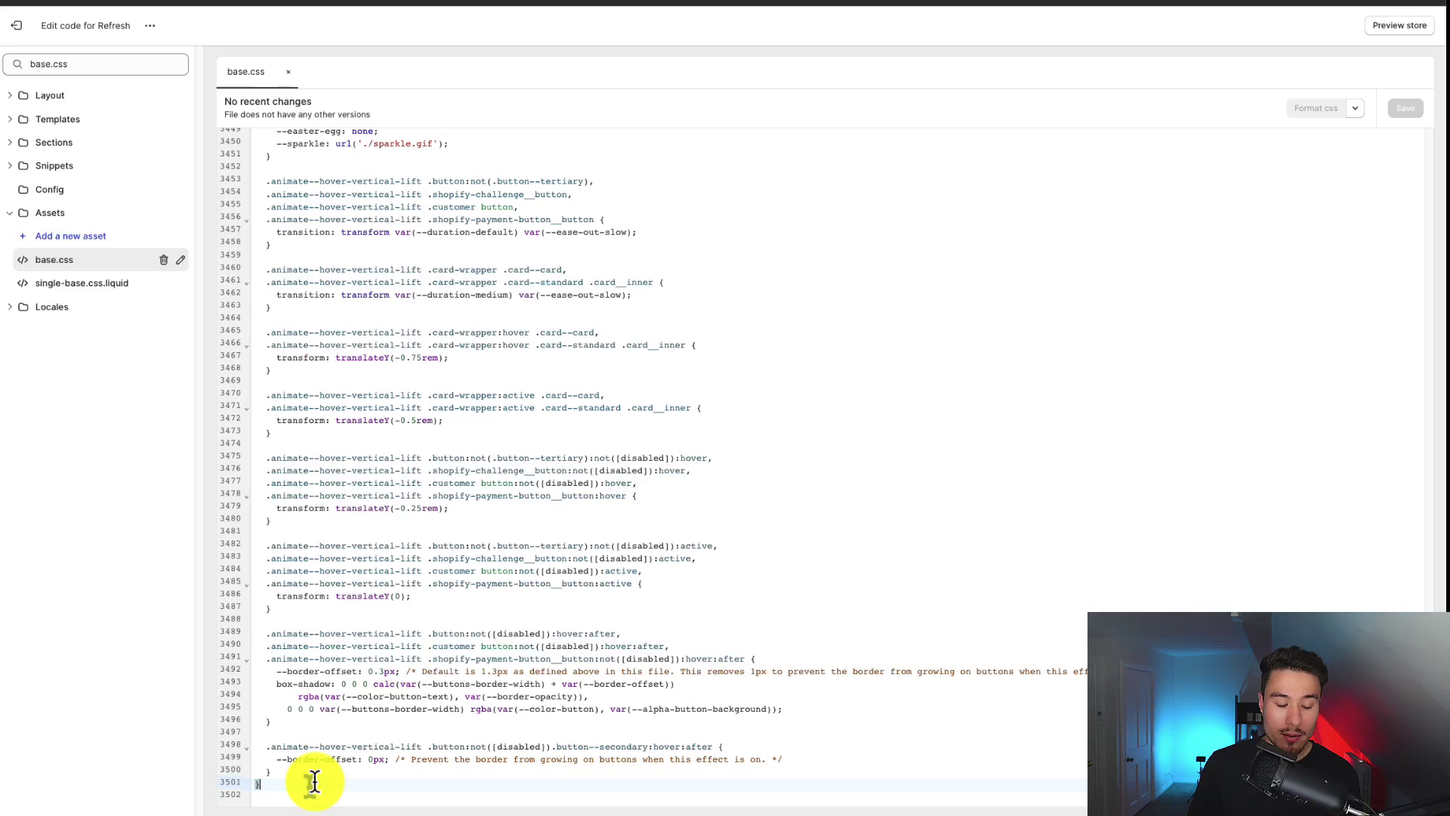
pyautogui.press('Return')
pyautogui.press('Return')
pyautogui.press('Return')
pyautogui.press('Return')
pyautogui.press('Return')
pyautogui.press('Up')
pyautogui.press('Up')
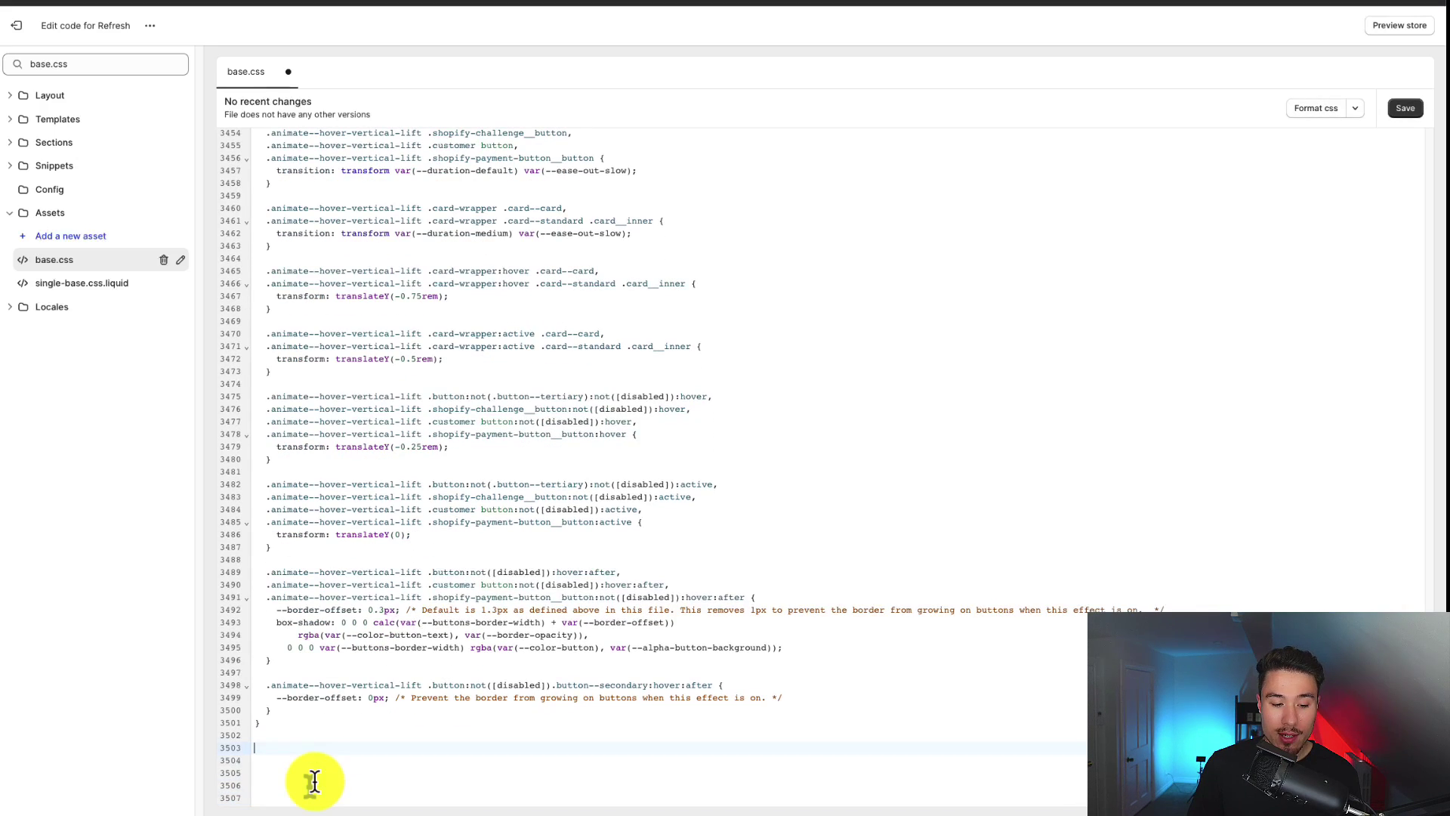
pyautogui.press('super+plus')
pyautogui.press('super+plus')
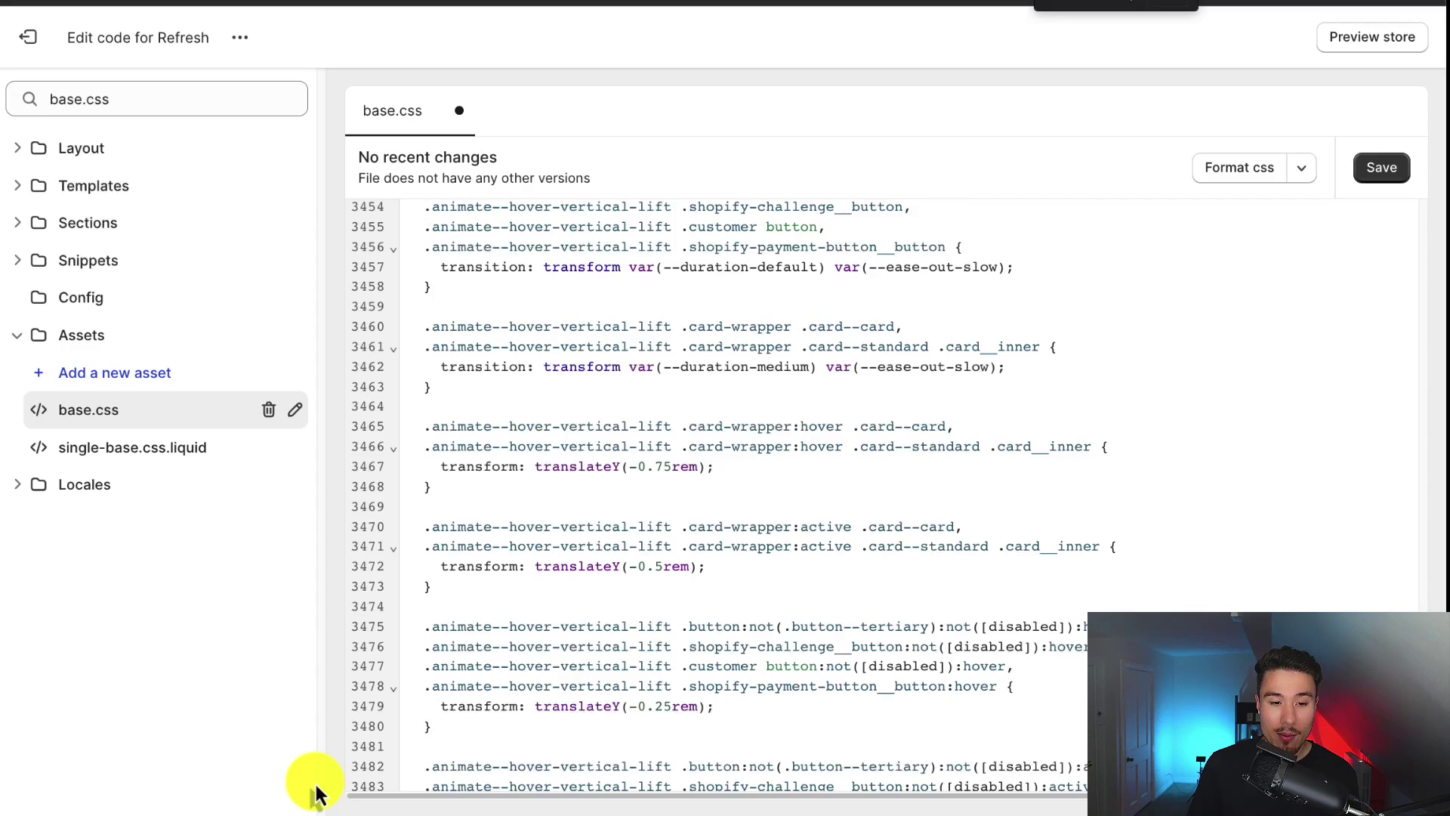
pyautogui.scroll(-8, 462, 687)
pyautogui.press('super+plus')
pyautogui.scroll(-2, 469, 680)
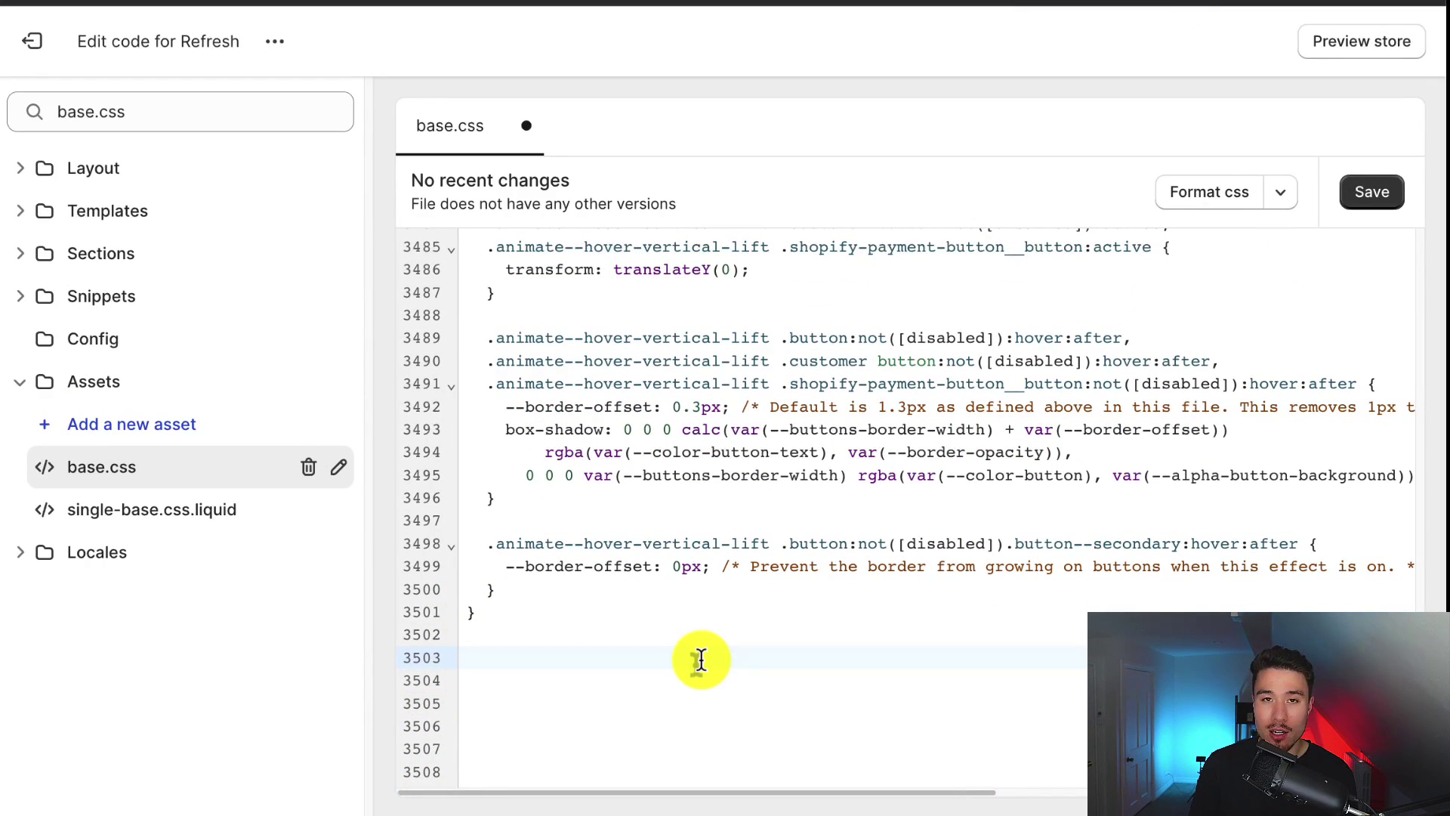
pyautogui.press('super+plus')
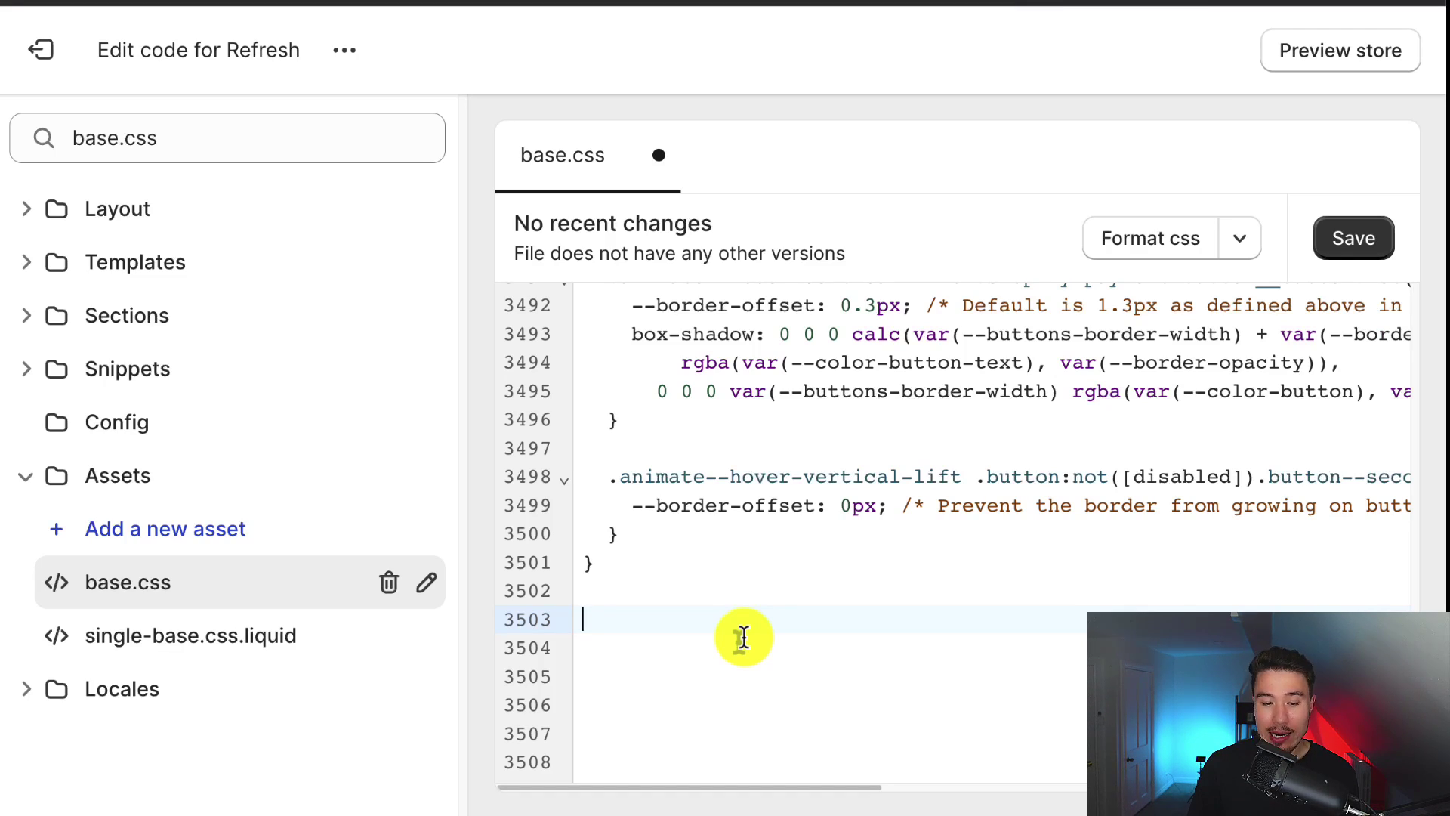
# - Type the rule .header__search { display: none !important } at the end of base.css
pyautogui.write('.hea')
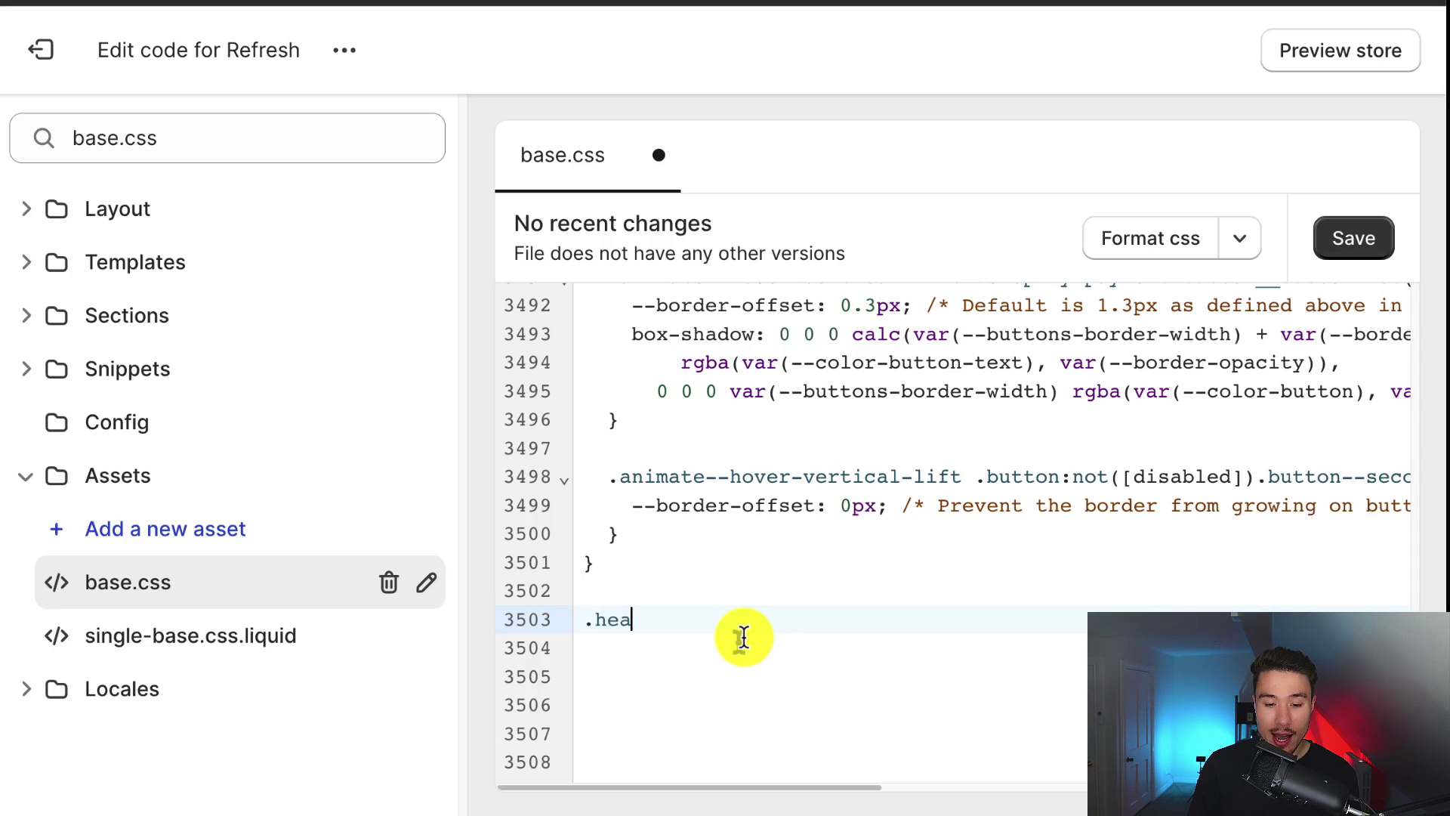
pyautogui.write('der__se')
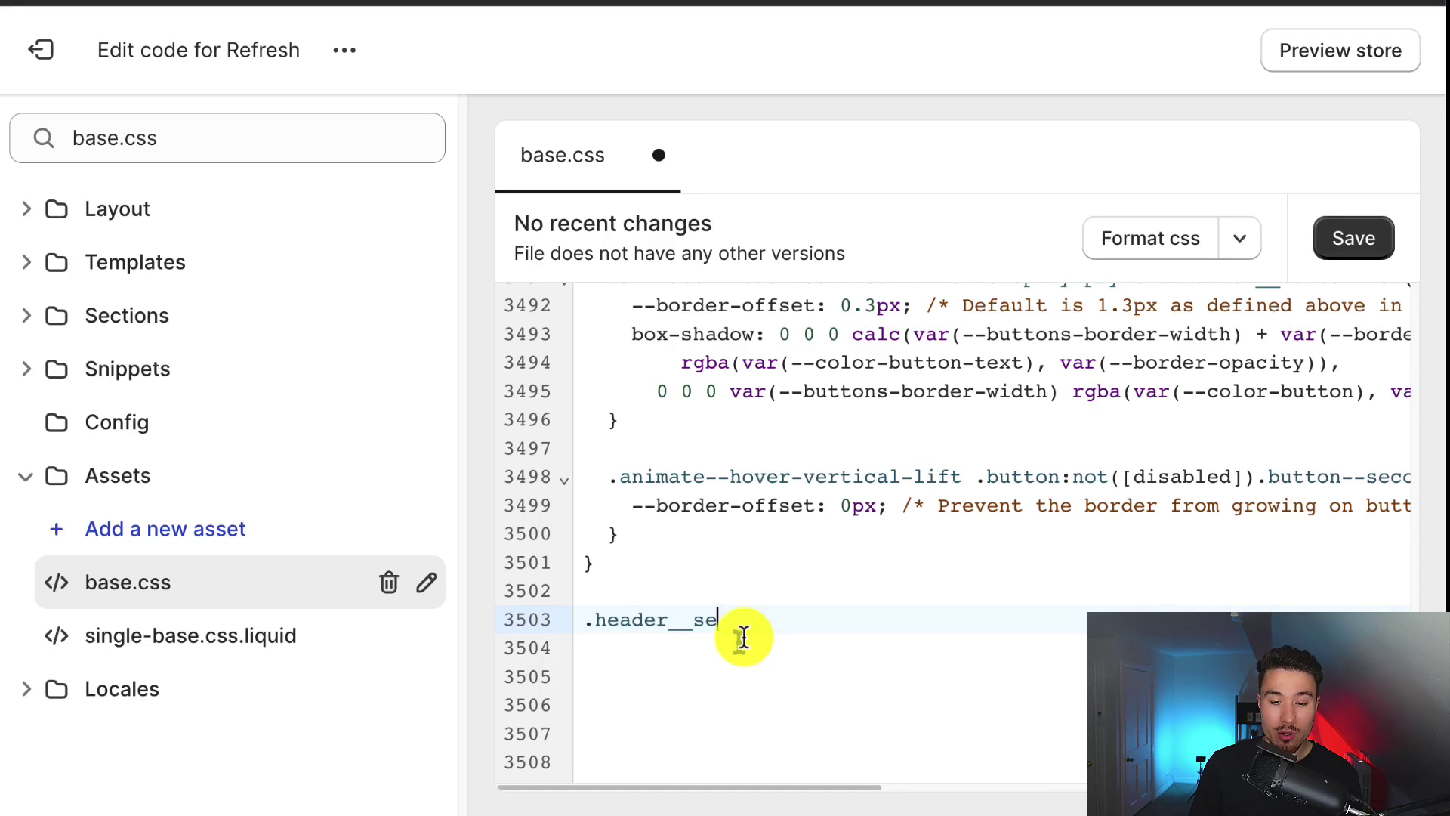
pyautogui.write('arch {')
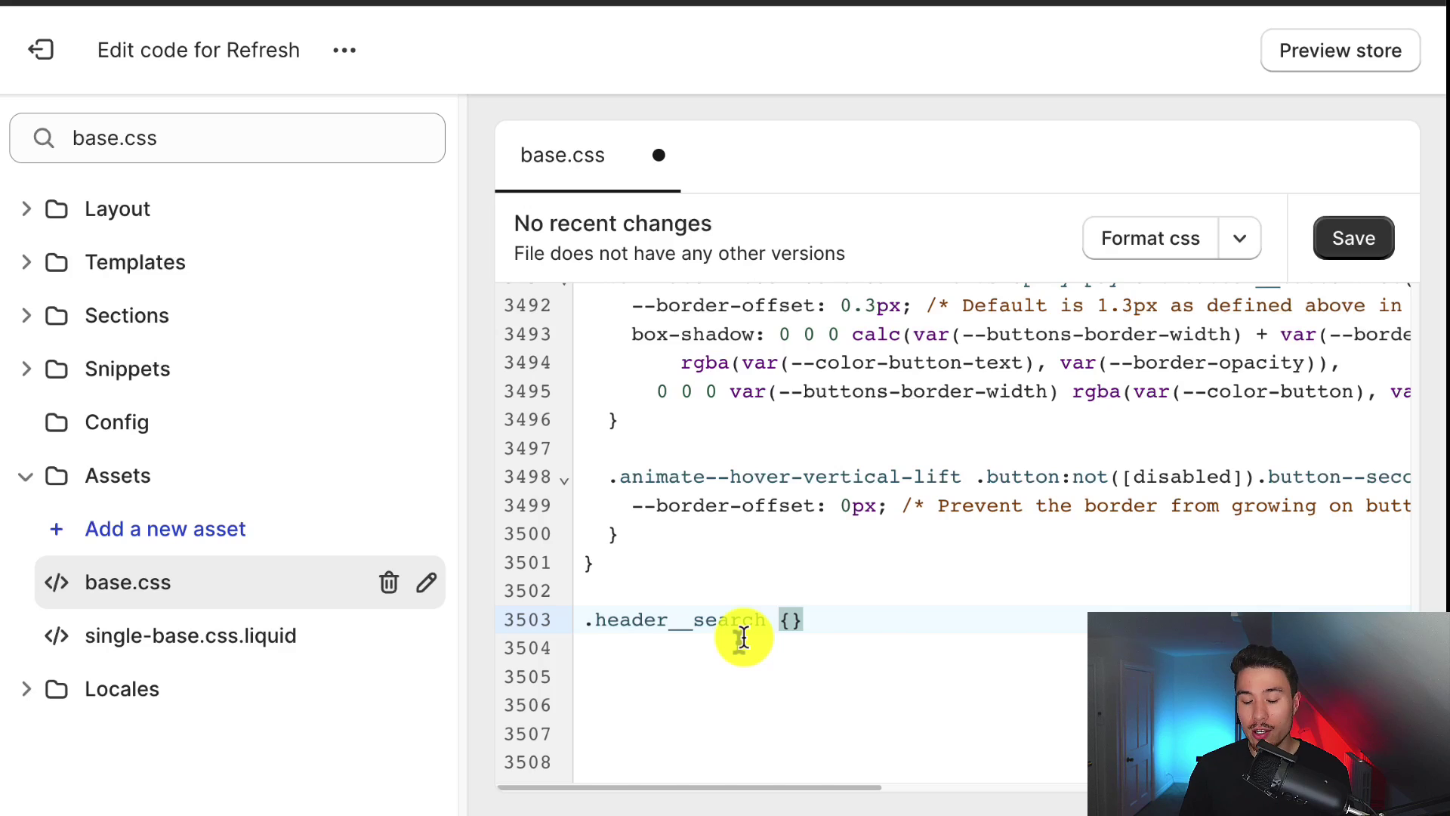
pyautogui.press('Return')
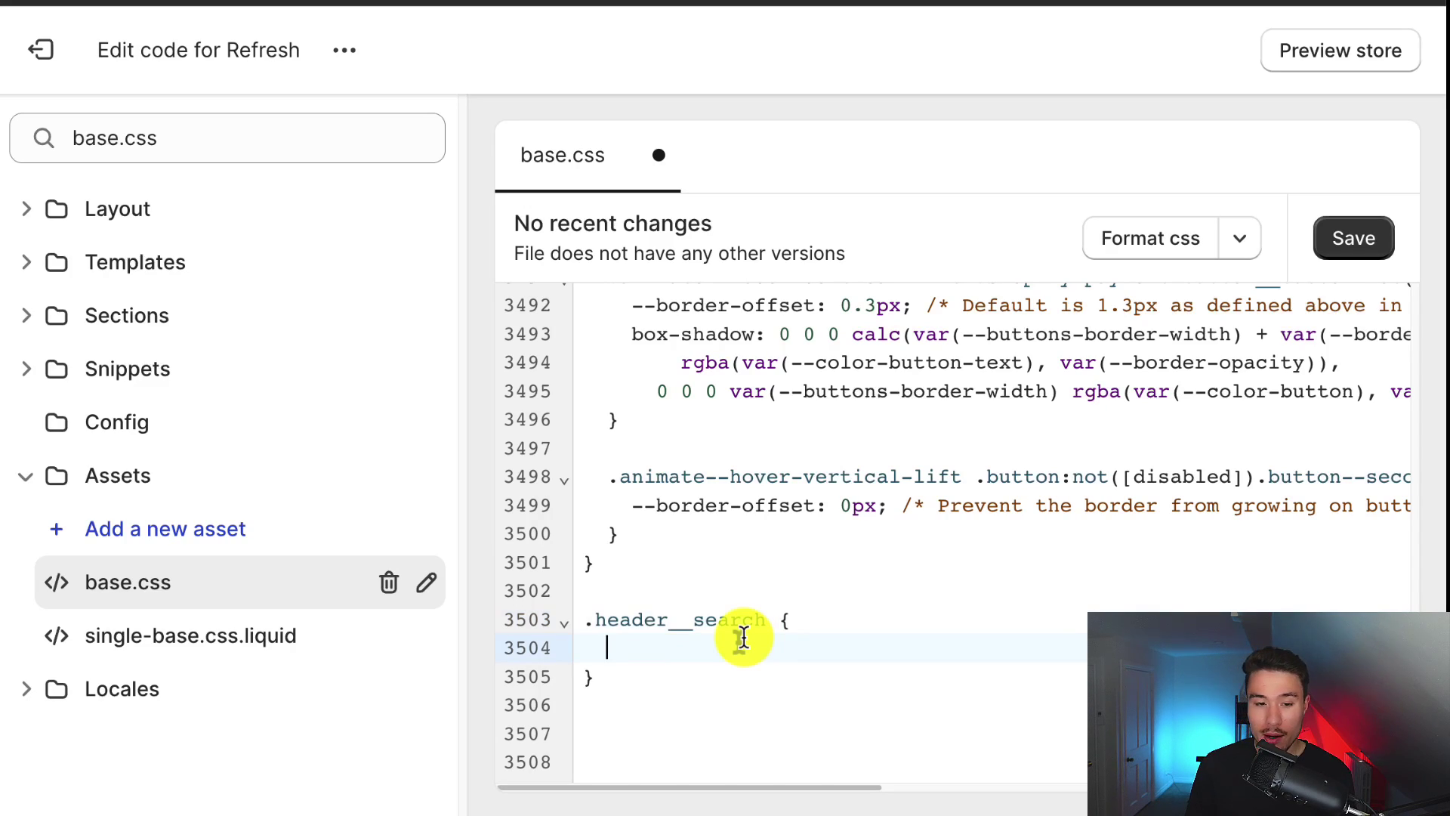
pyautogui.write('display:')
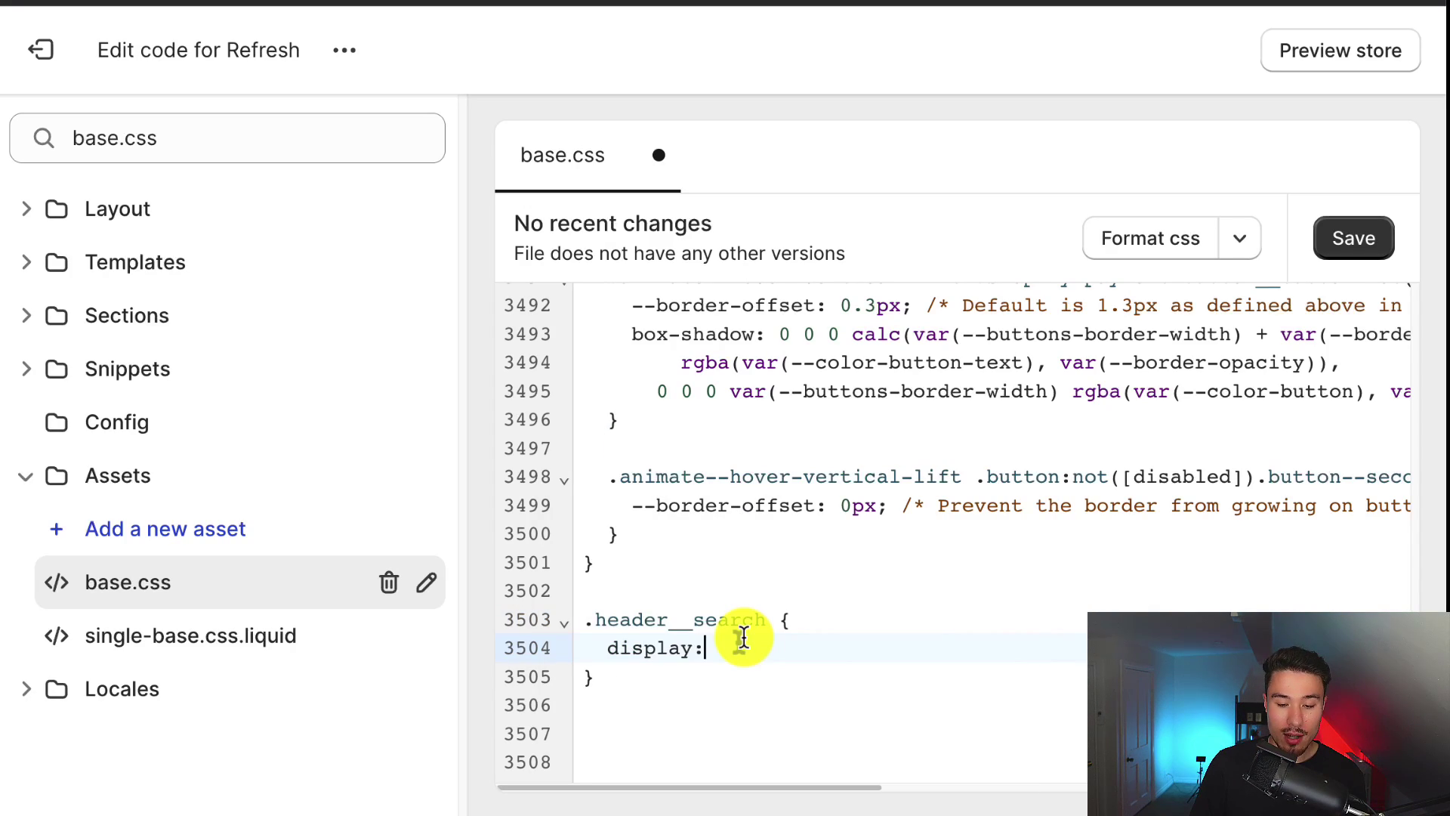
pyautogui.write(' none ')
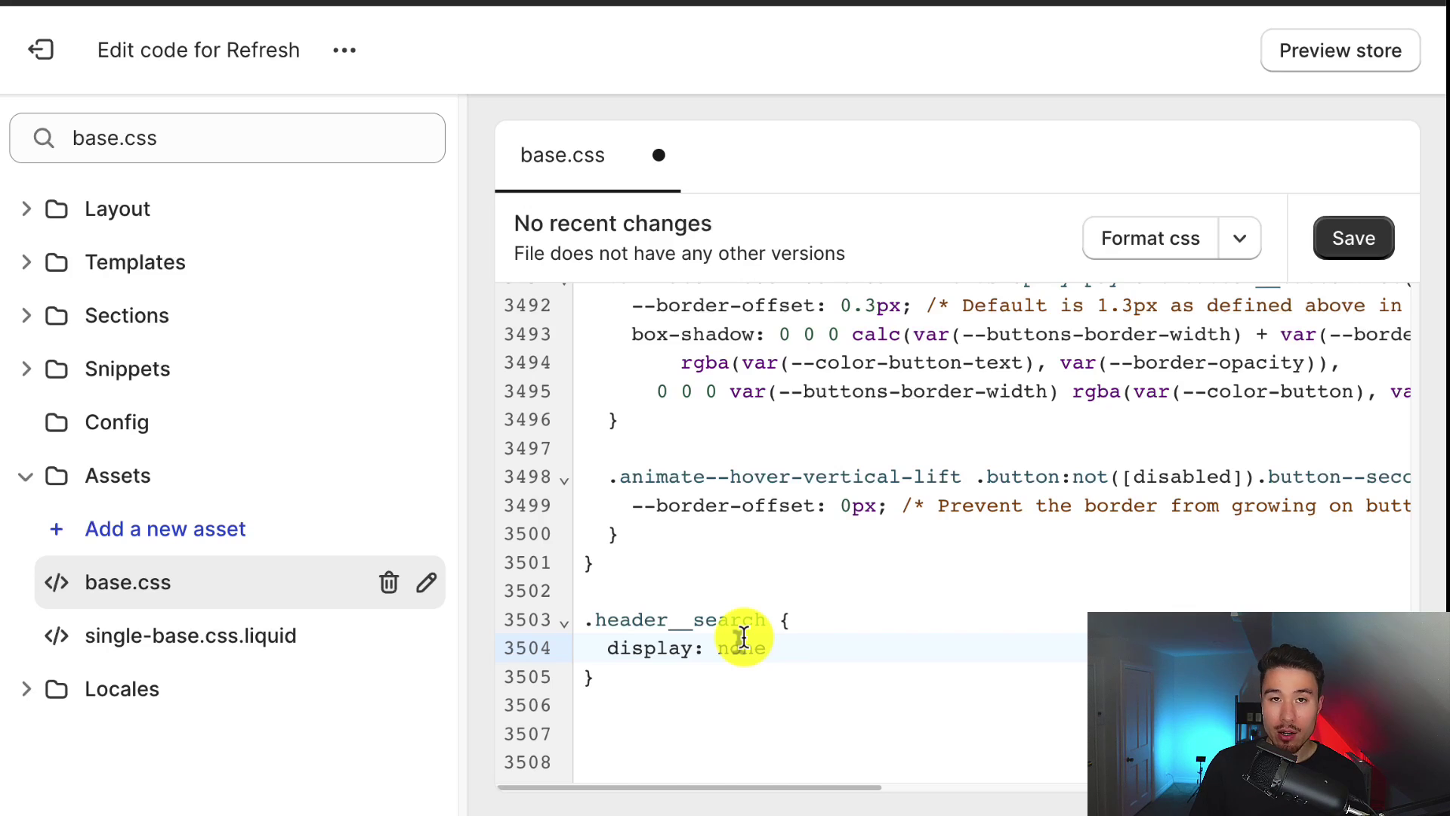
pyautogui.write('!imp')
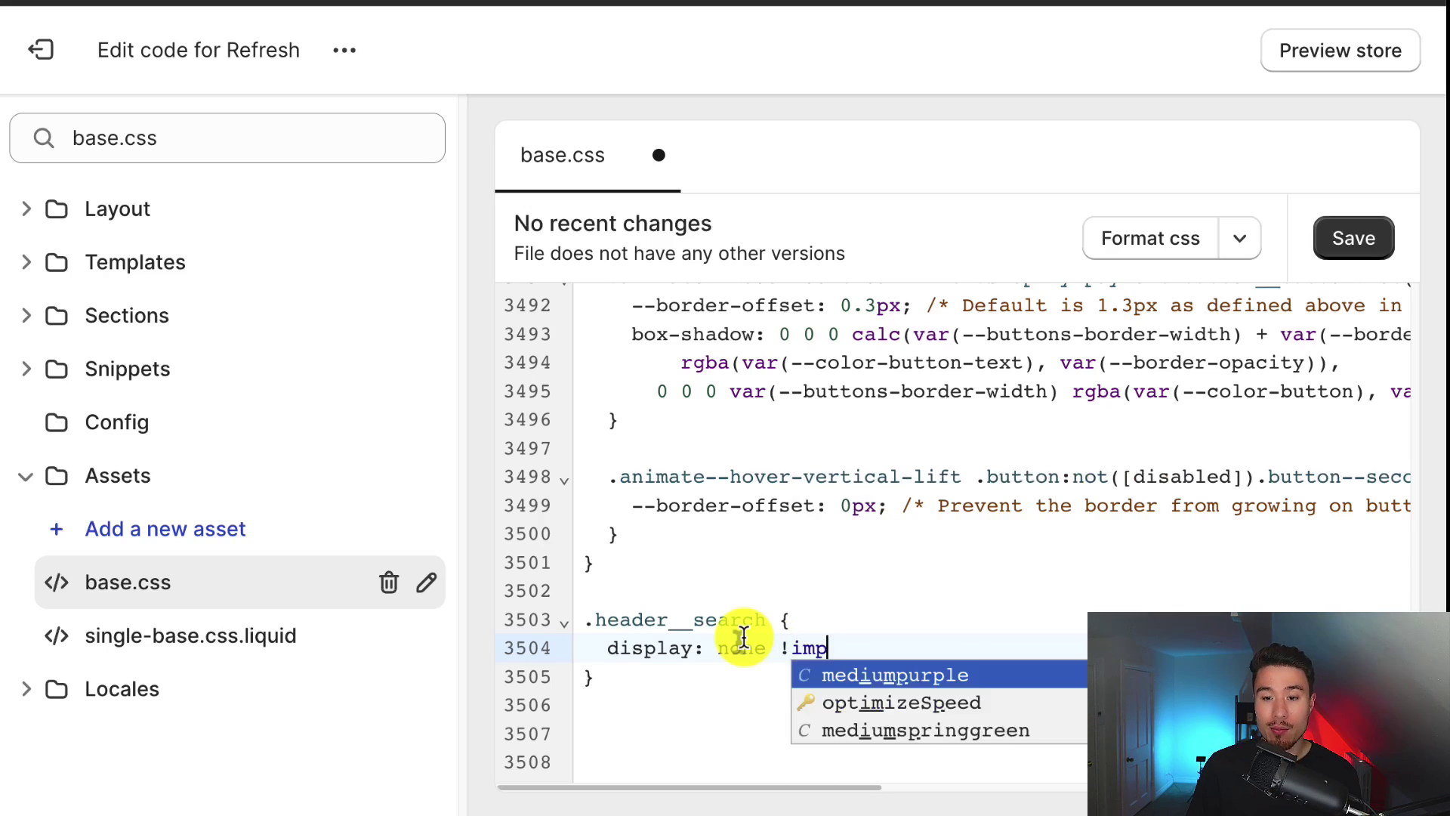
pyautogui.write('ortant')
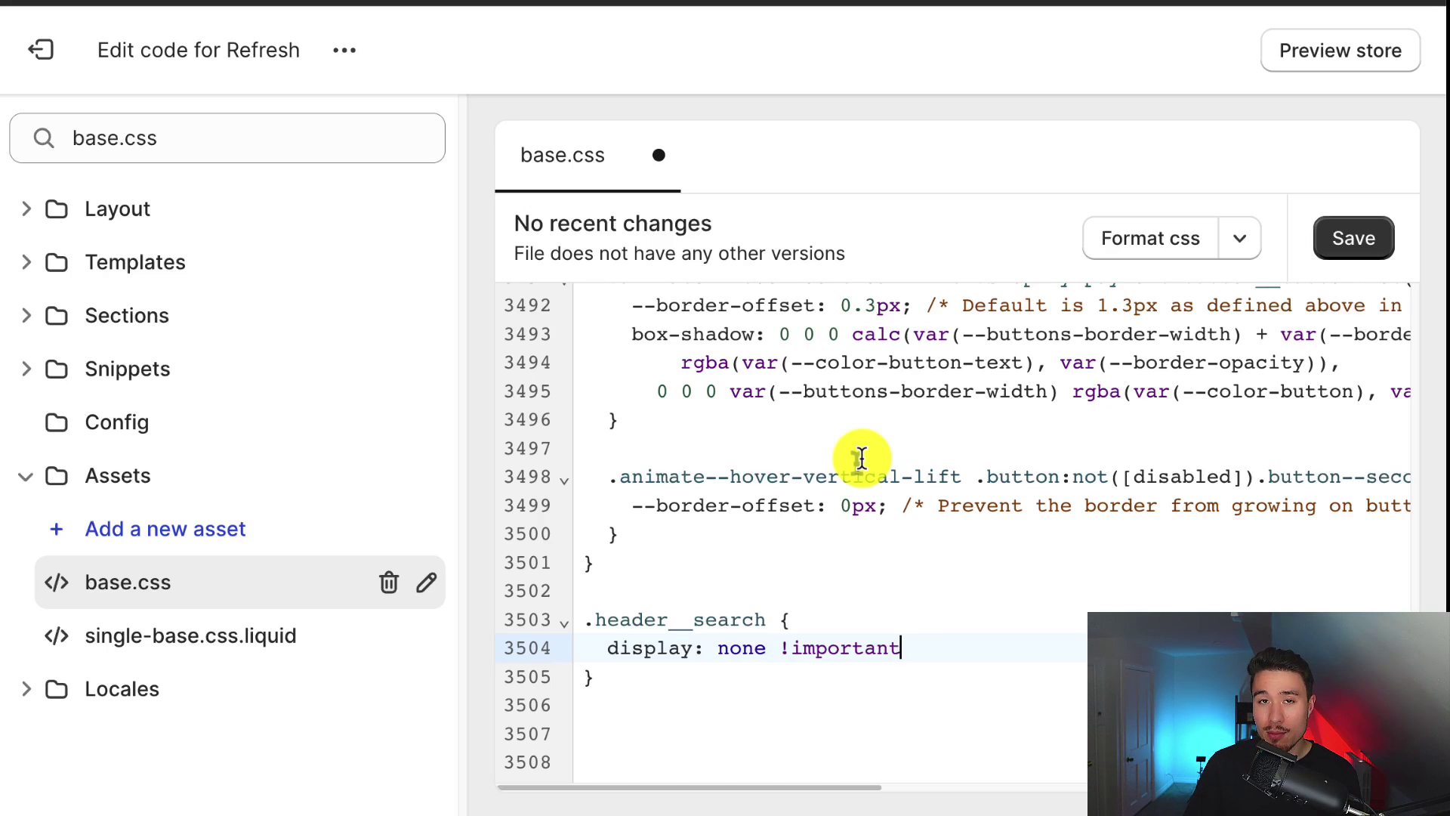
pyautogui.scroll(-1, 808, 521)
# - Check the new .header__search rule and save base.css
pyautogui.press('super+equal')
pyautogui.press('super+equal')
pyautogui.press('super+equal')
pyautogui.scroll(-5, 566, 534)
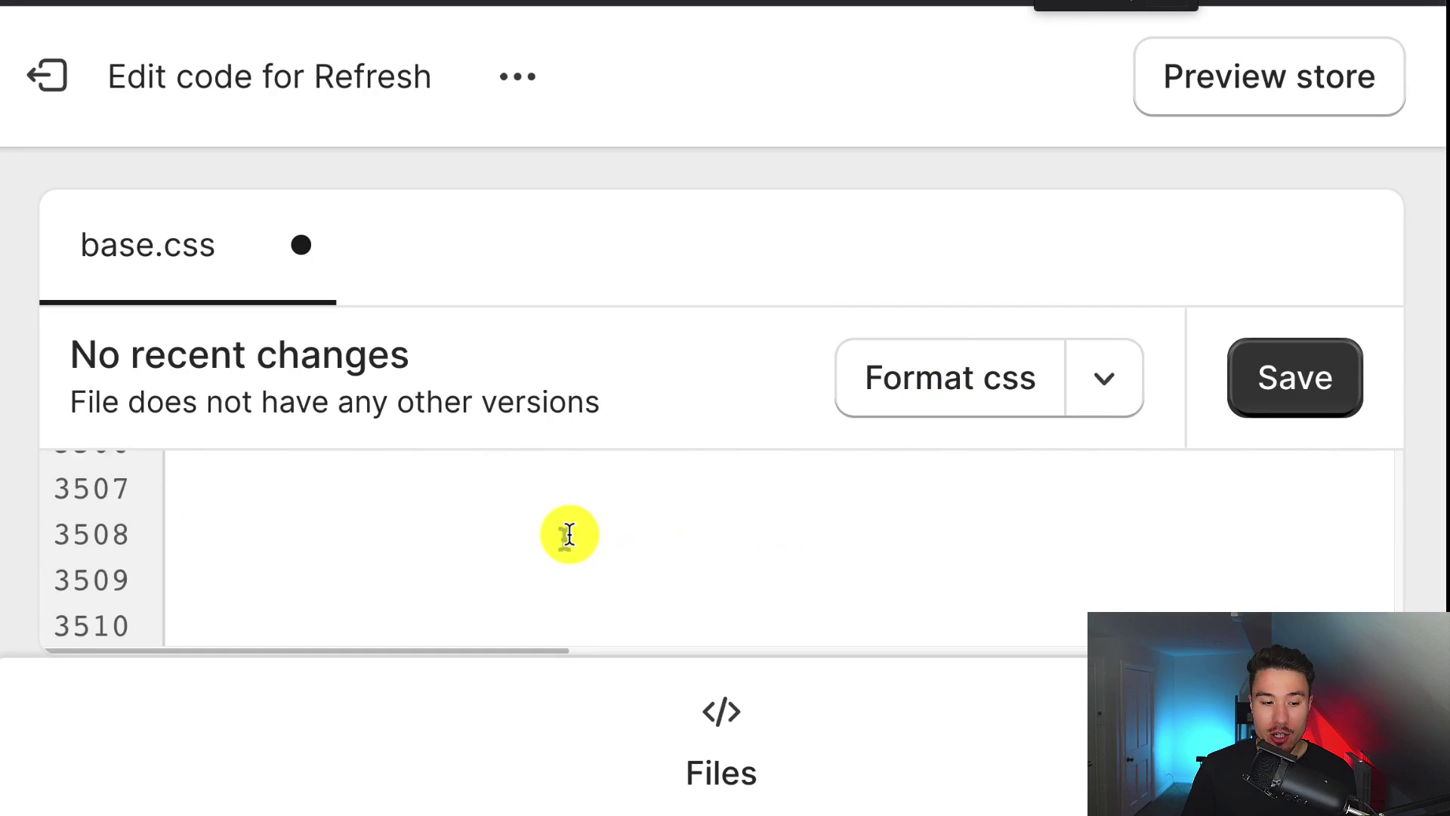
pyautogui.scroll(2, 566, 528)
pyautogui.scroll(-1, 568, 534)
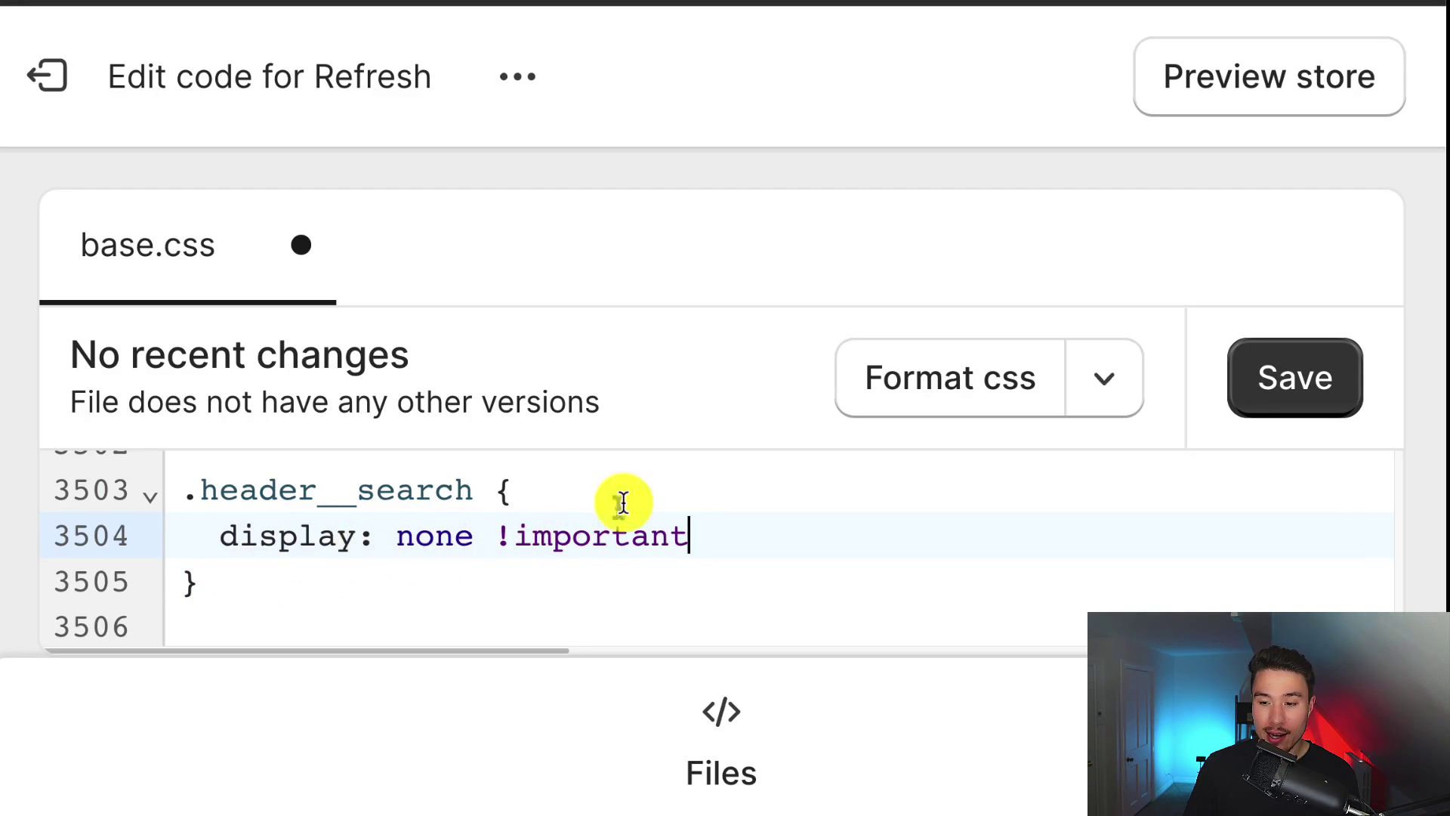
pyautogui.click(1286, 385)
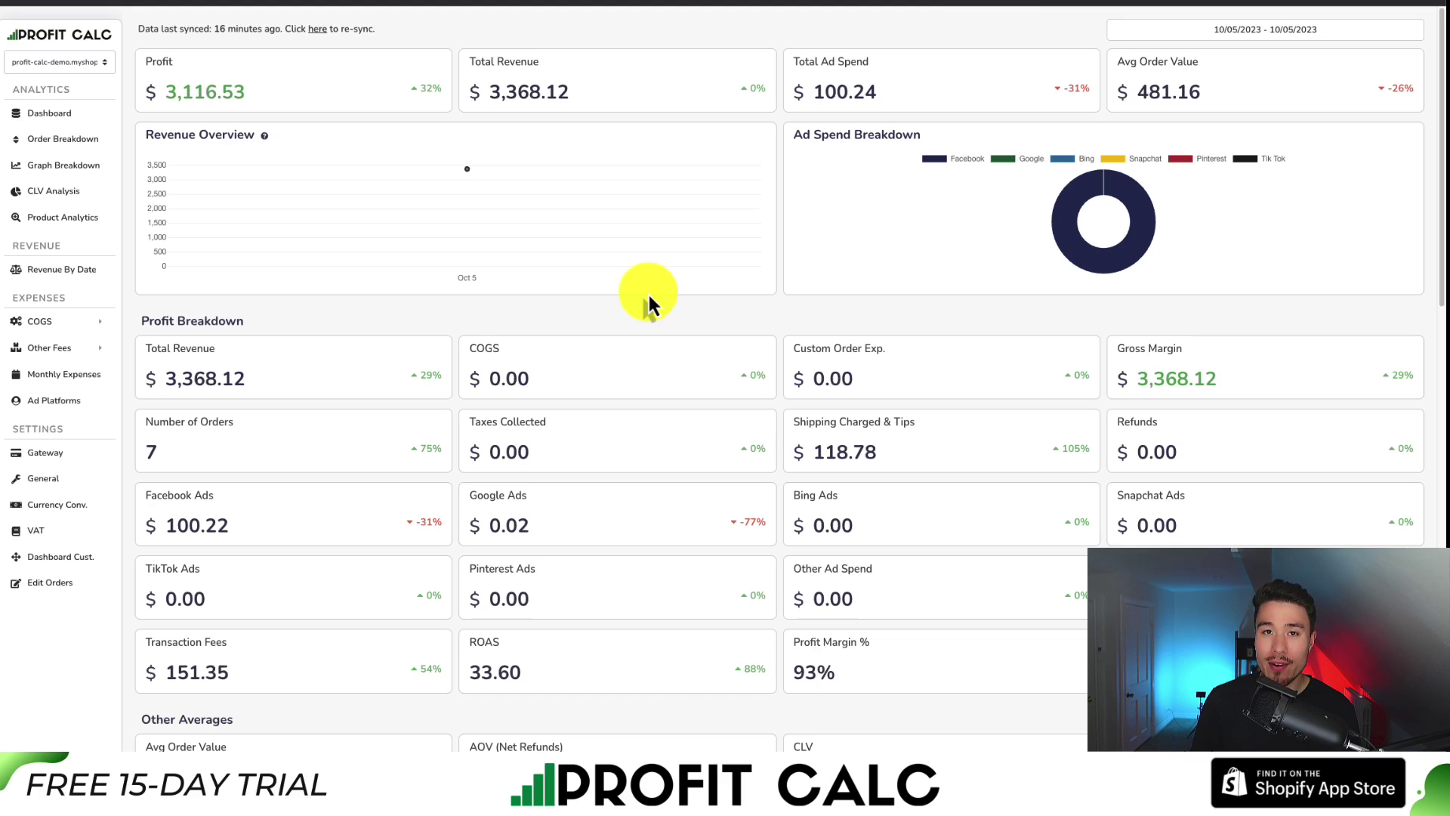
# - Set the Profit Calc date range to 09/29/2023 – 10/05/2023 and scroll through the metrics
pyautogui.click(1321, 34)
pyautogui.click(1344, 90)
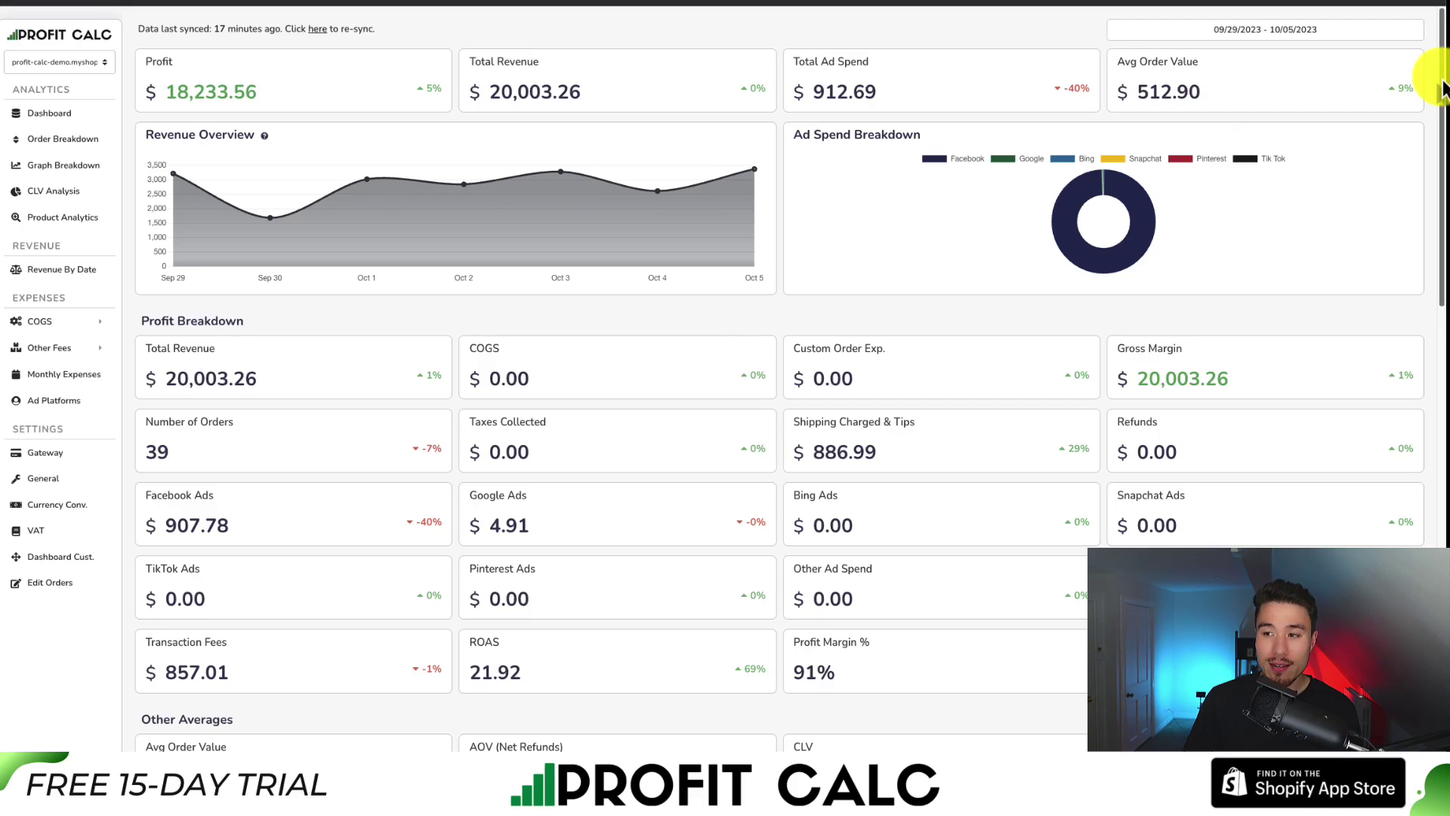
pyautogui.moveTo(1443, 89); pyautogui.dragTo(1376, 534)
pyautogui.scroll(2, 1376, 533)
pyautogui.scroll(4, 1390, 499)
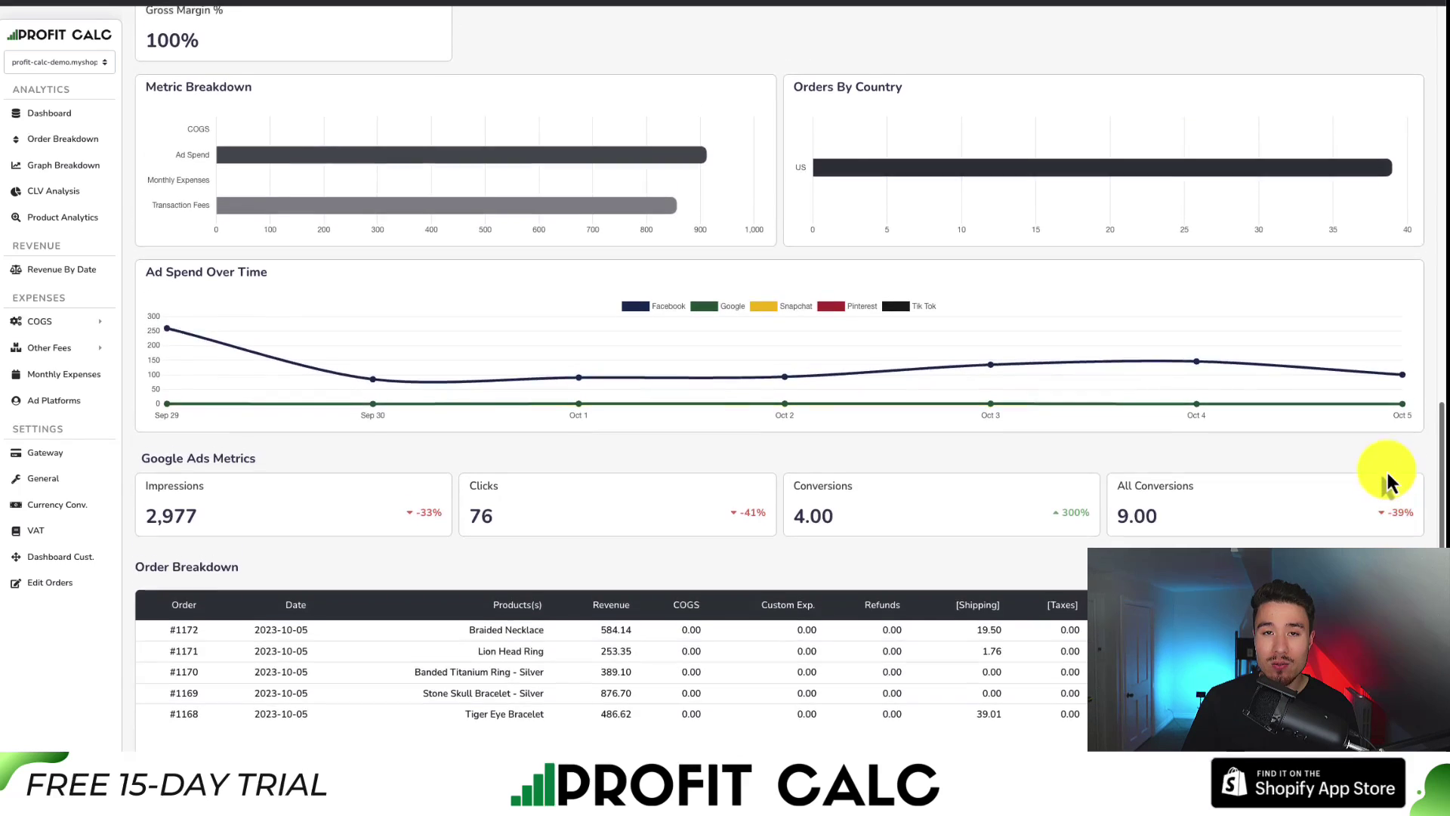
pyautogui.scroll(2, 1406, 411)
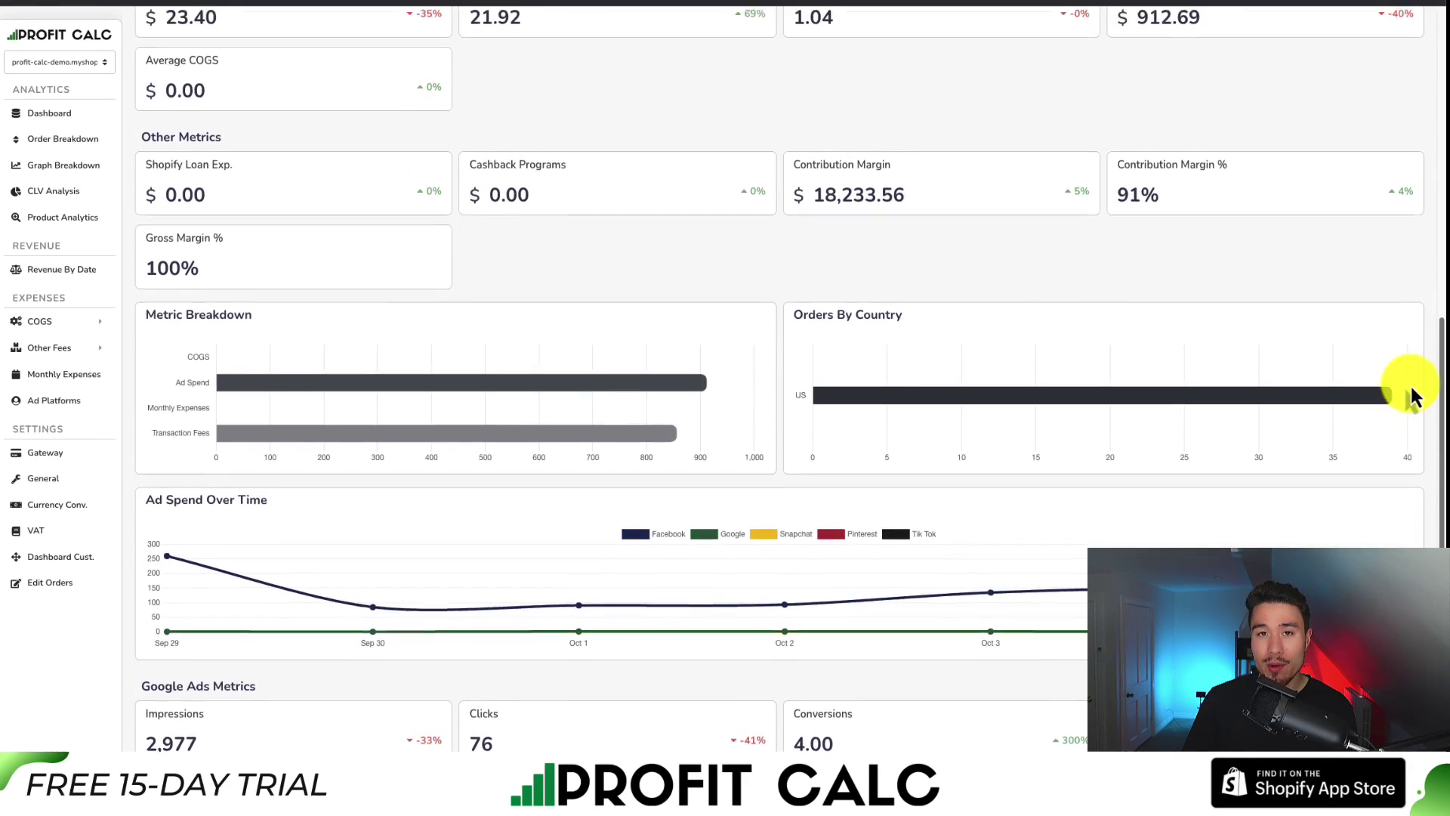
pyautogui.moveTo(1444, 306); pyautogui.dragTo(1435, 70)
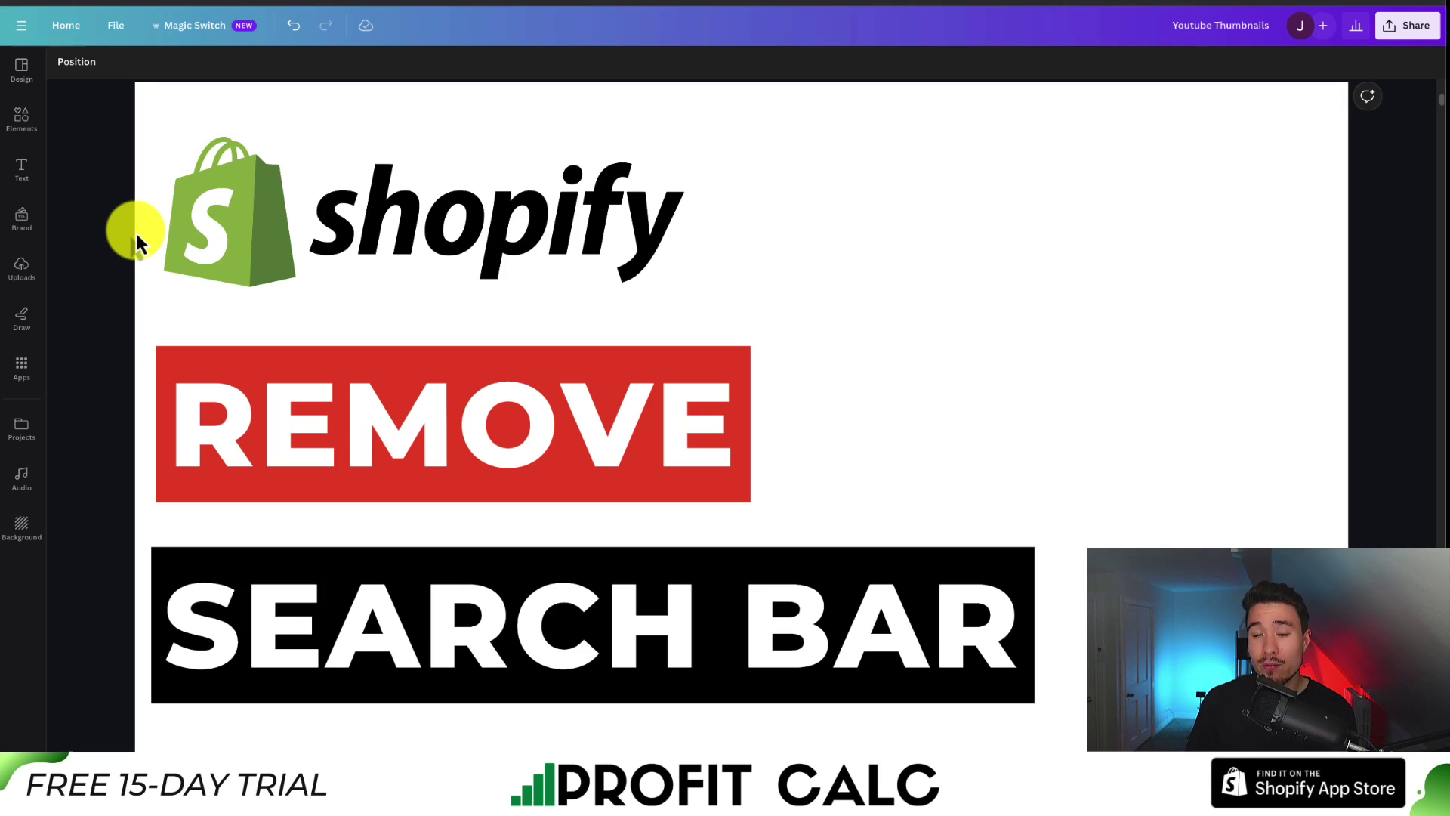
pyautogui.scroll(1, 136, 233)
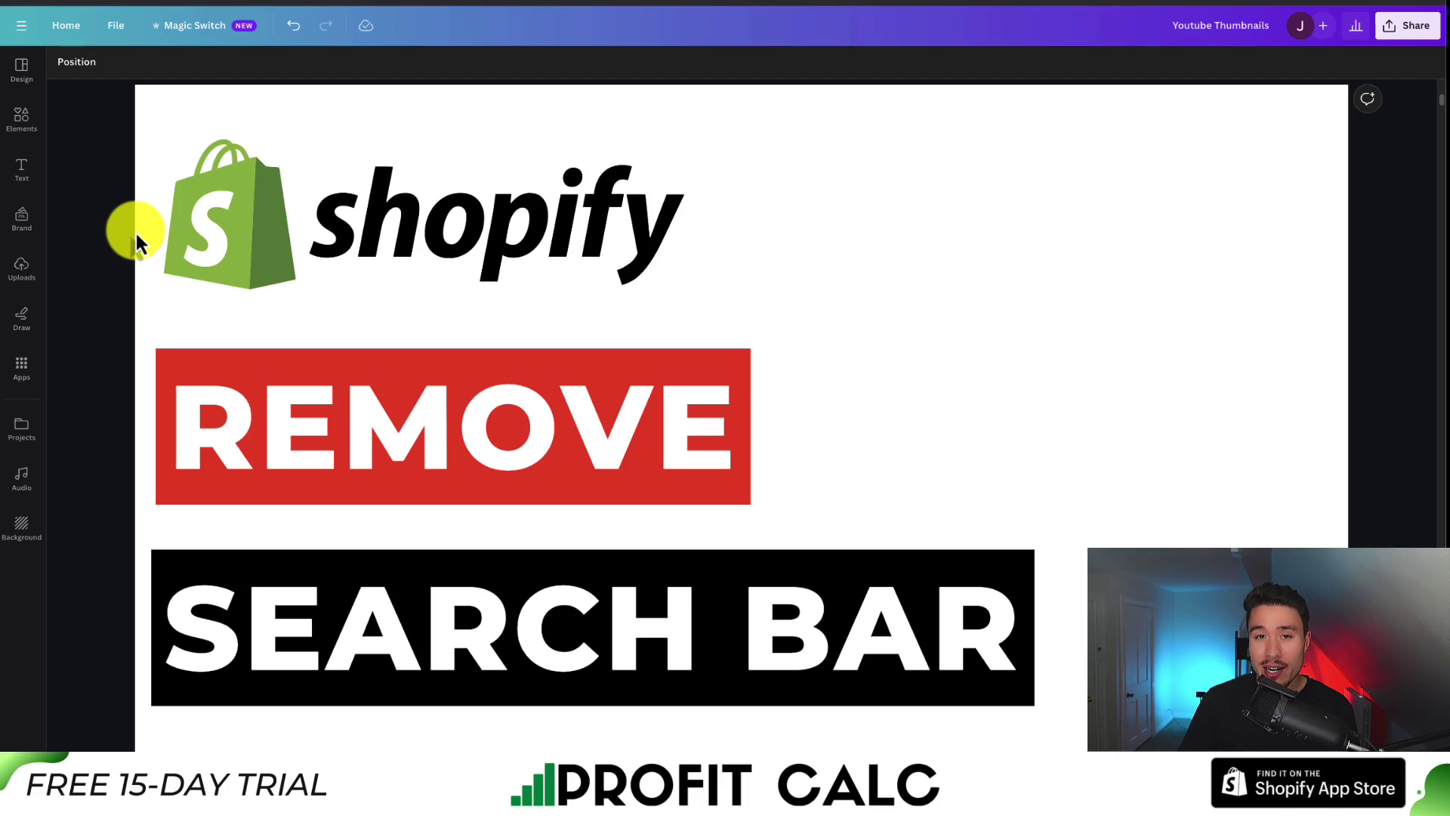